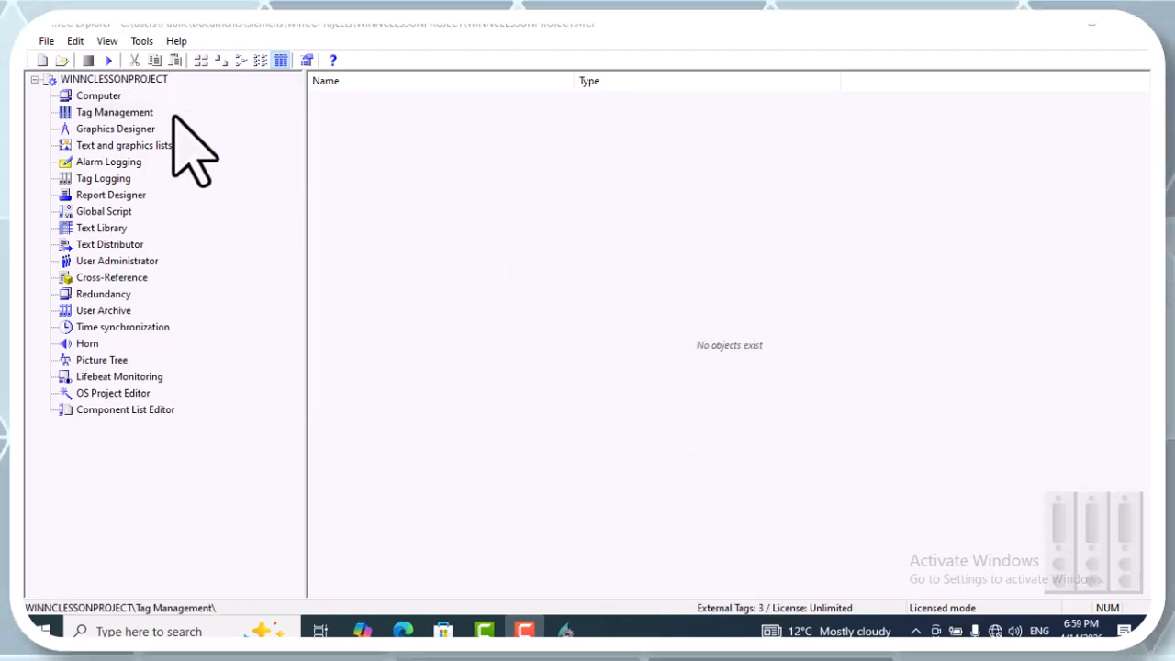
Step: Open Tag Management and look through the structure types, structure tags and structure tag elements tables under Structure tags
{"action": "left_click", "coordinate": [139, 113]}
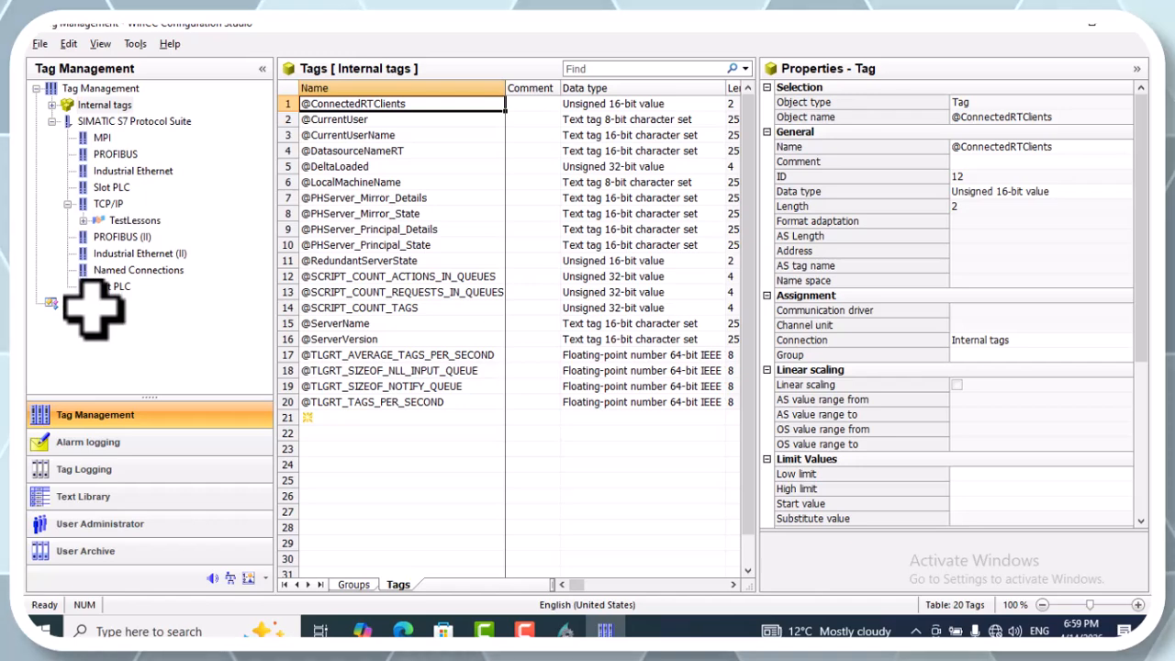
{"action": "left_click", "coordinate": [92, 303]}
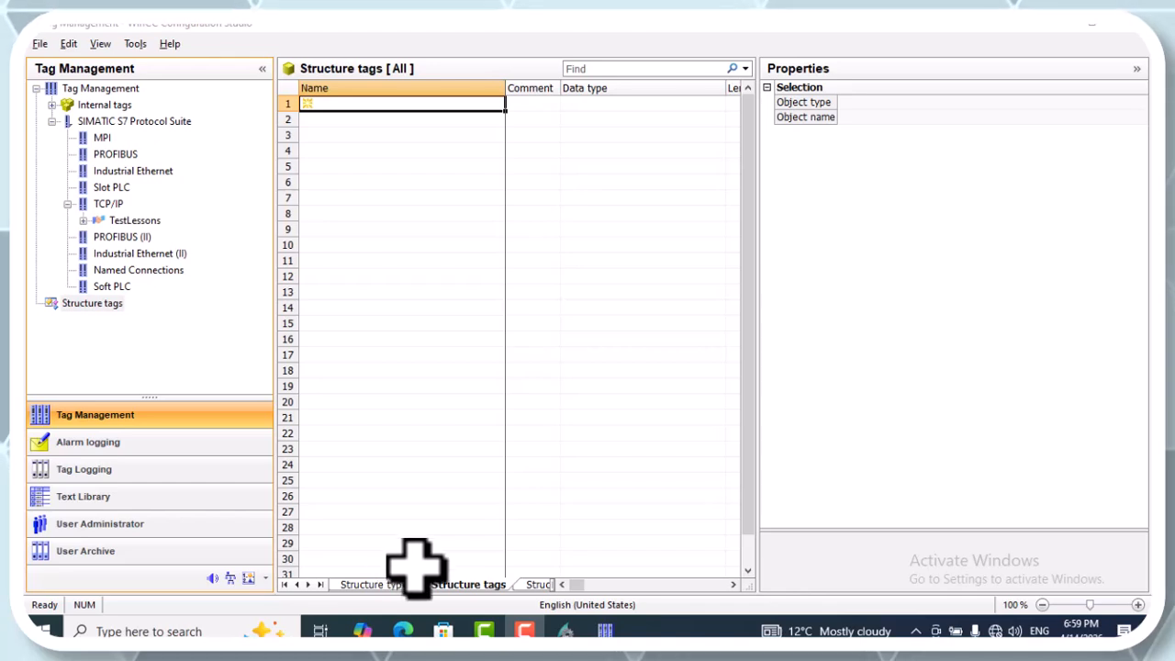
{"action": "left_click", "coordinate": [378, 585]}
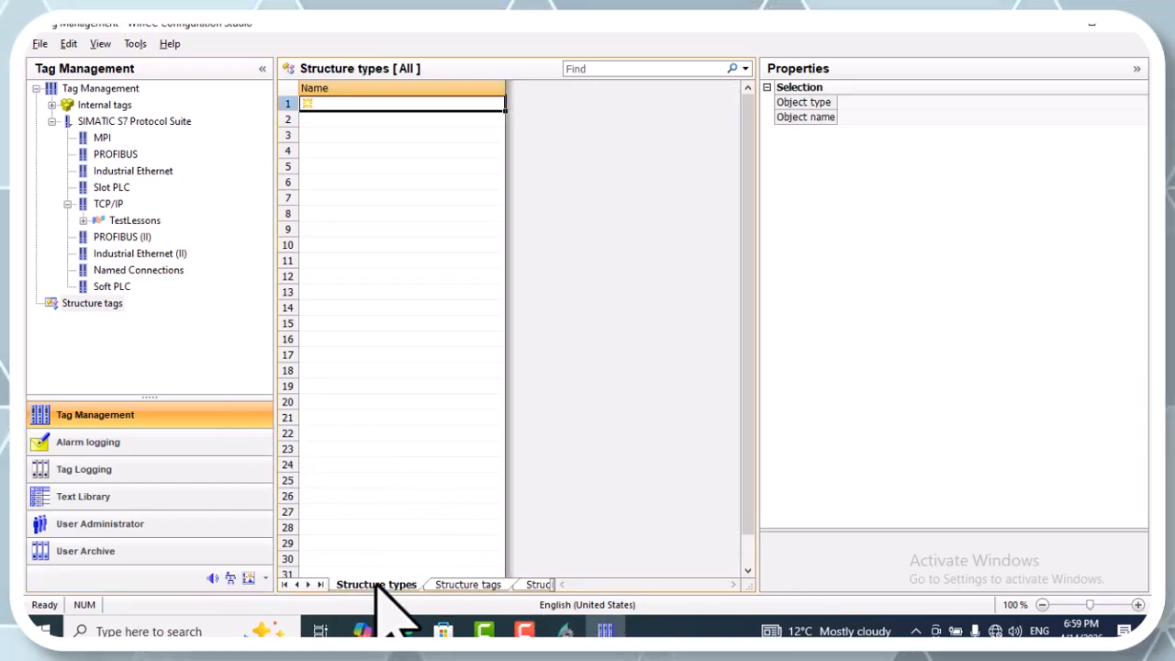
{"action": "left_click", "coordinate": [449, 584]}
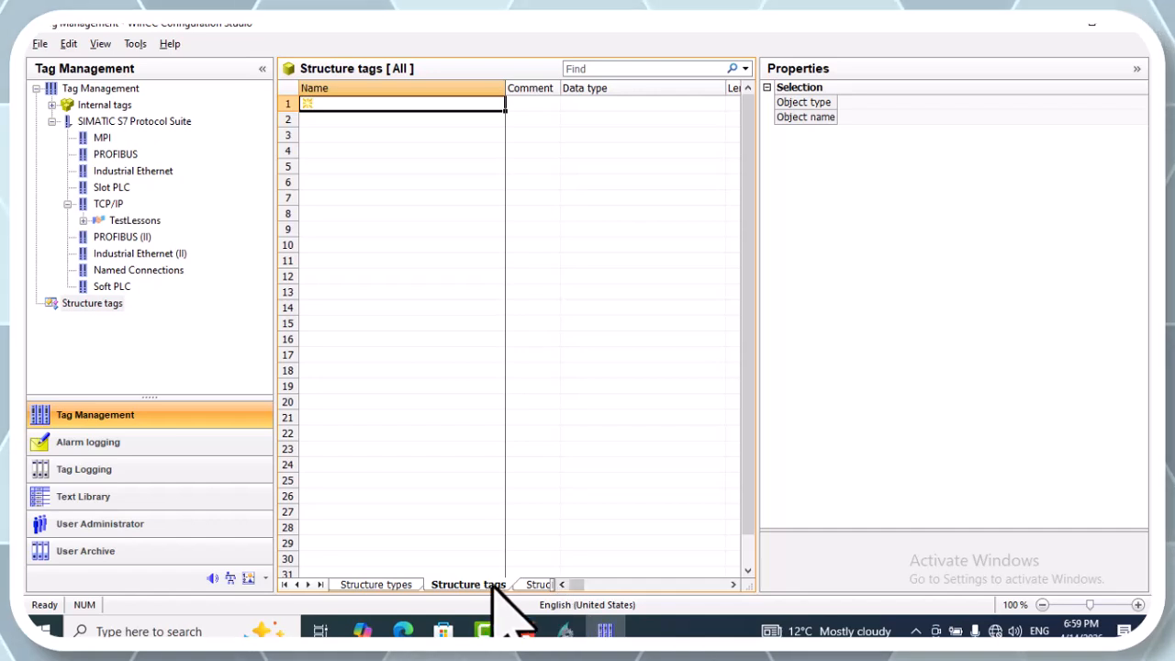
{"action": "left_click", "coordinate": [310, 585]}
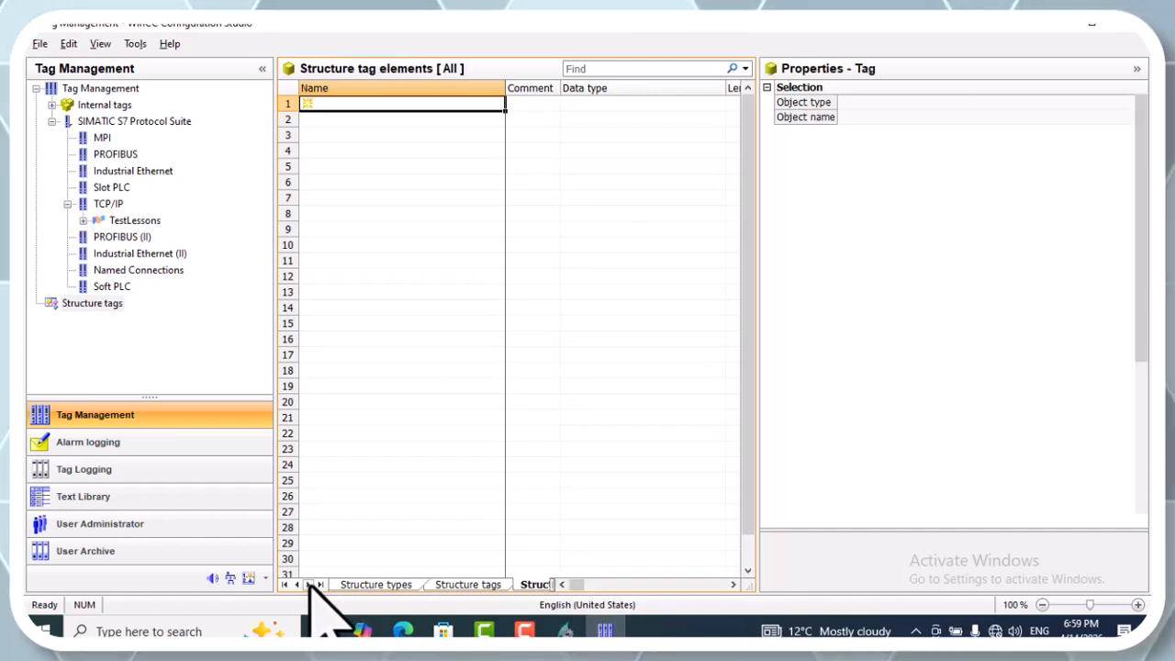
{"action": "left_click", "coordinate": [369, 585]}
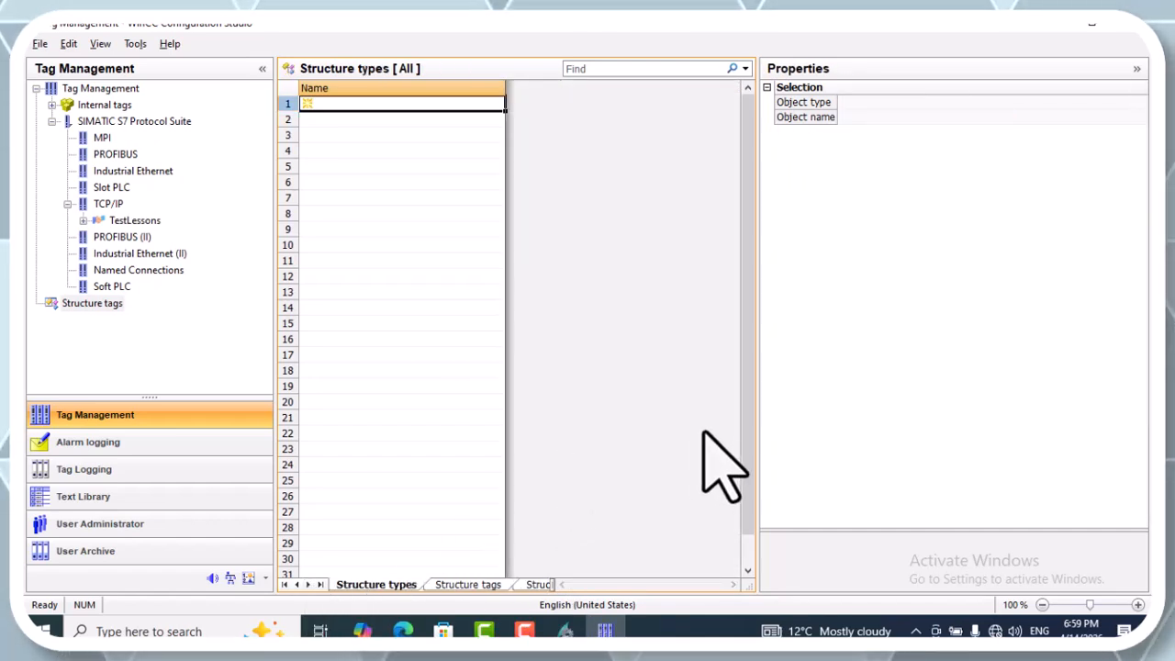
Step: Create a new structure type named Reng under Structure tags
{"action": "right_click", "coordinate": [68, 304]}
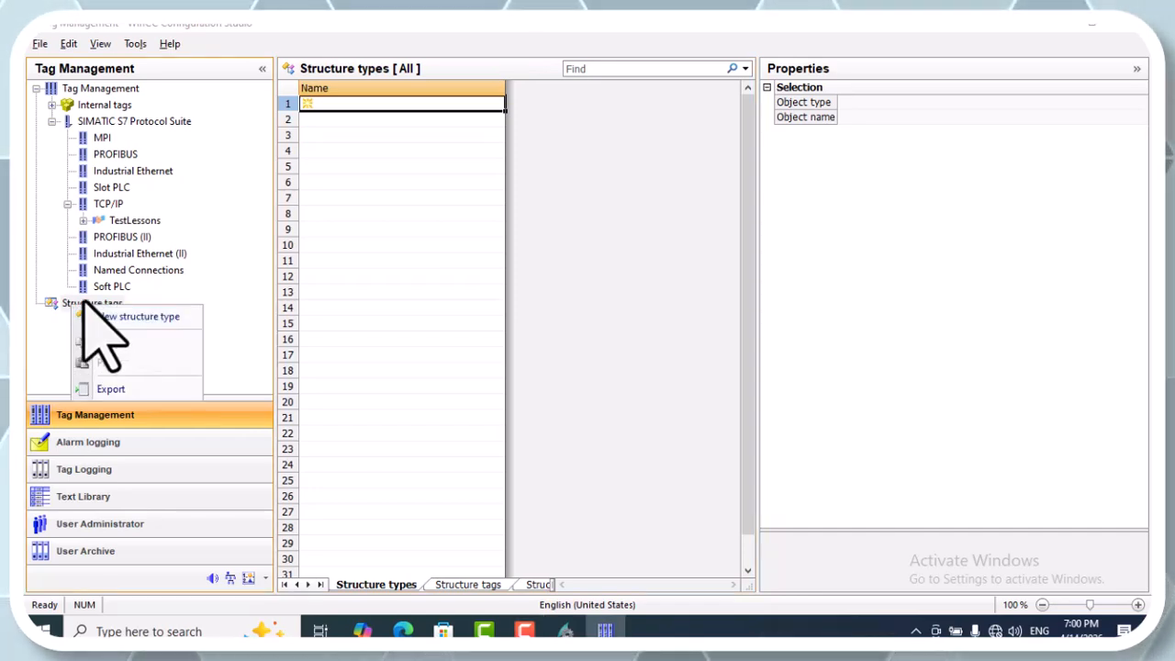
{"action": "left_click", "coordinate": [119, 316]}
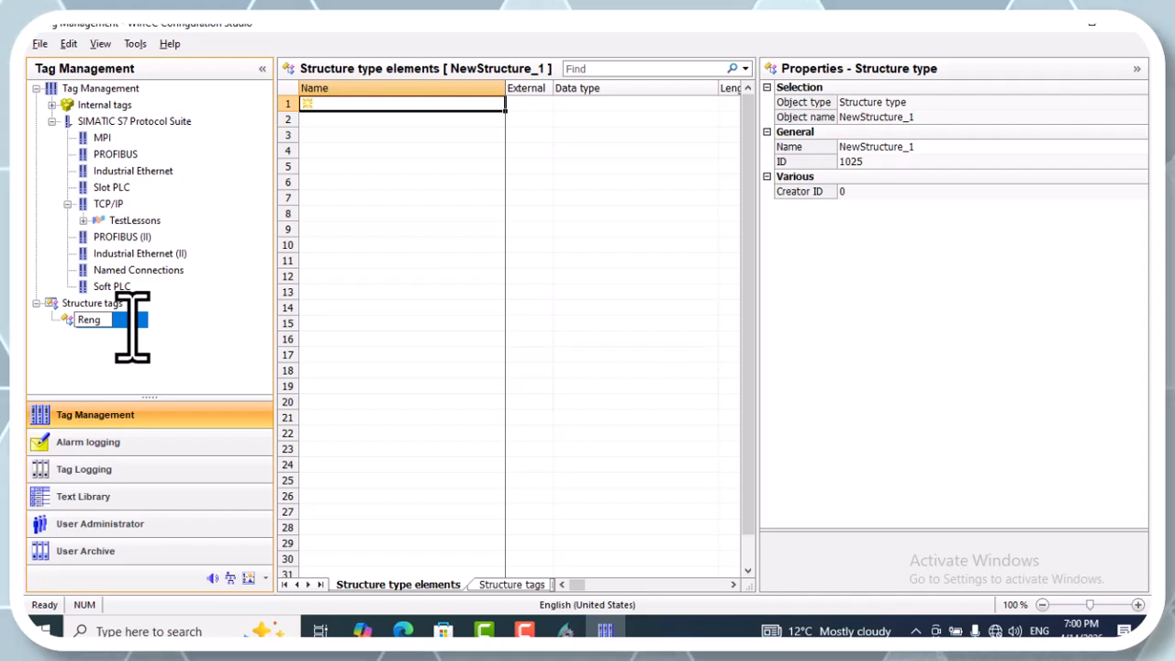
{"action": "key", "text": "Return"}
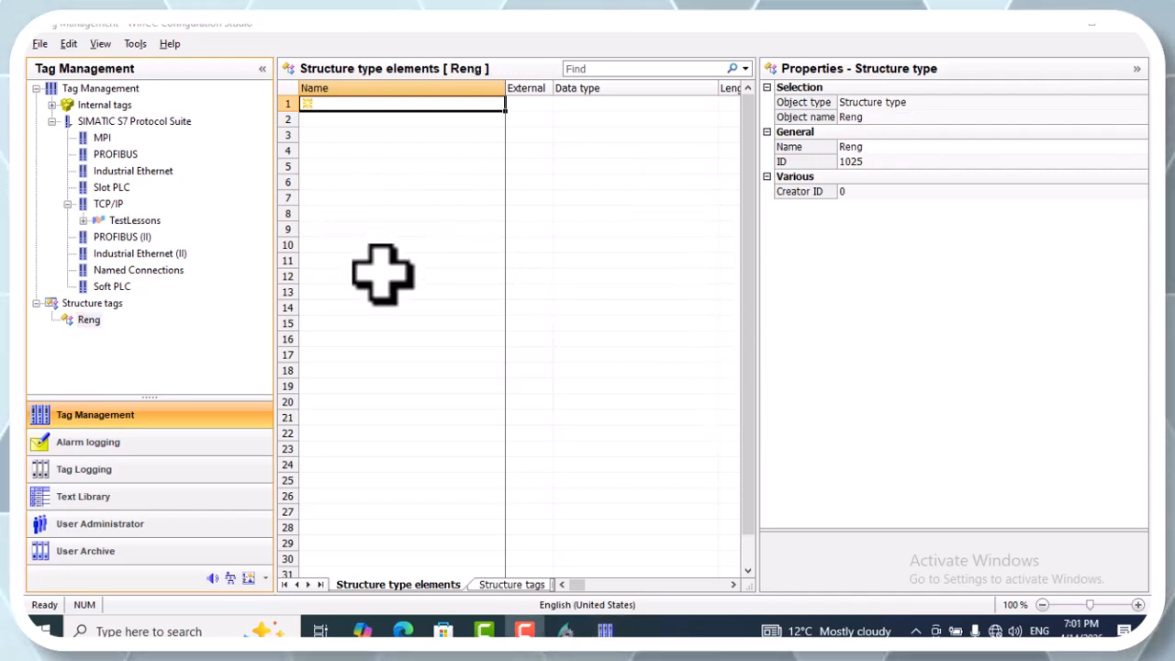
Step: Add a new structure type element named VALVE_ON to the Reng structure type
{"action": "right_click", "coordinate": [81, 321]}
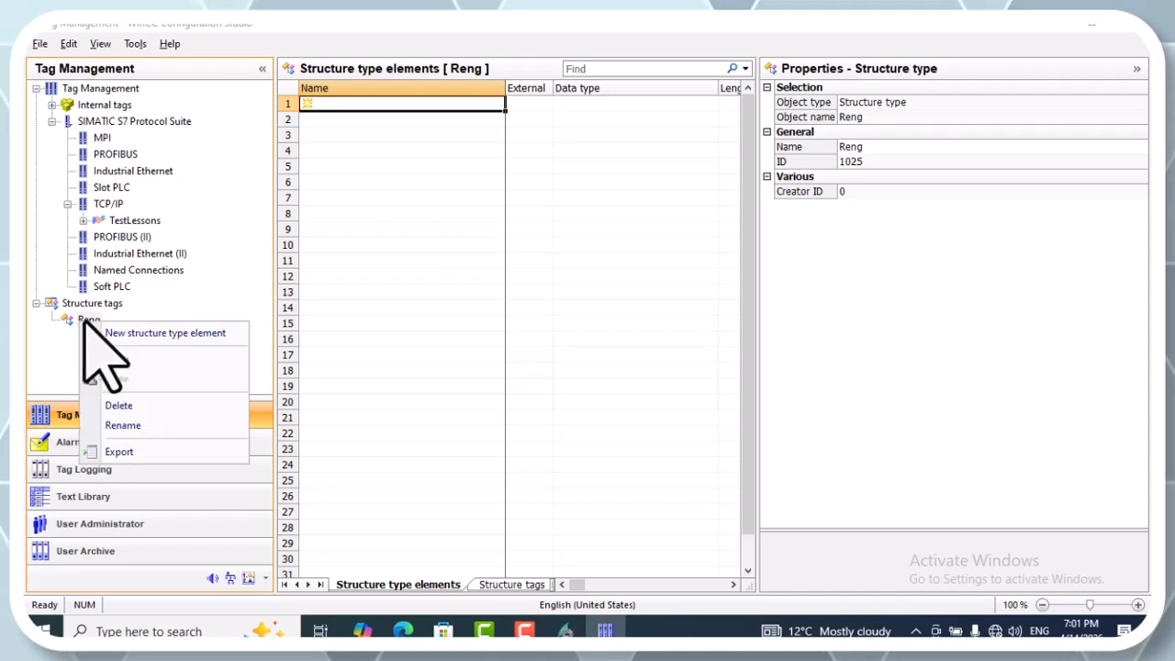
{"action": "left_click", "coordinate": [188, 334]}
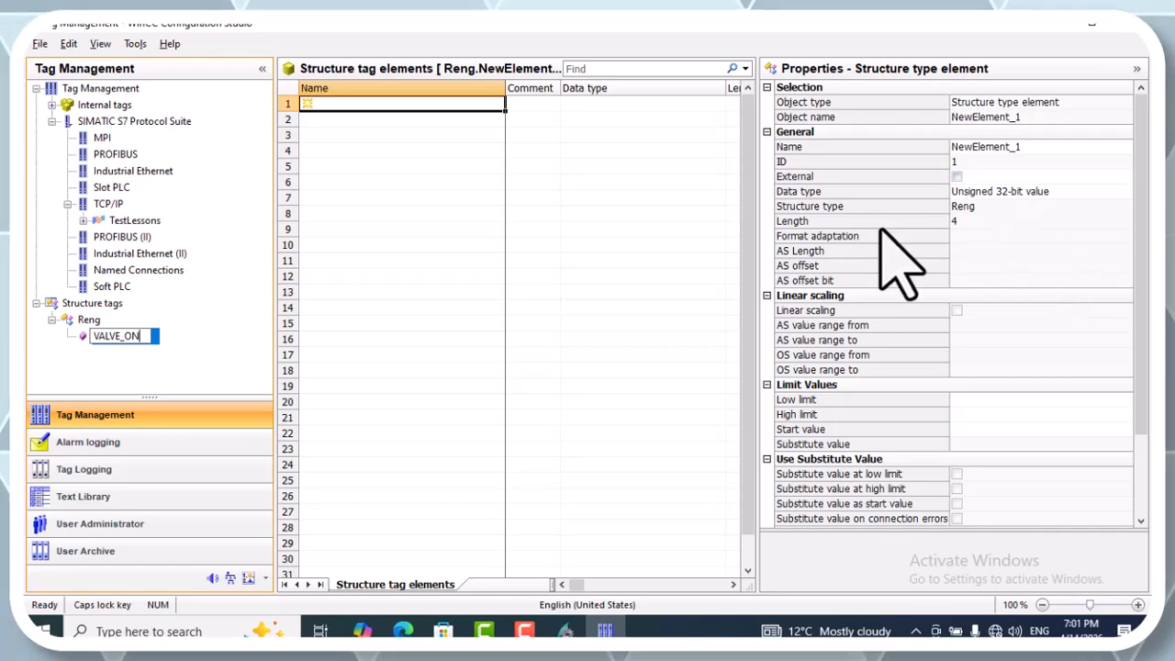
{"action": "left_click", "coordinate": [91, 320]}
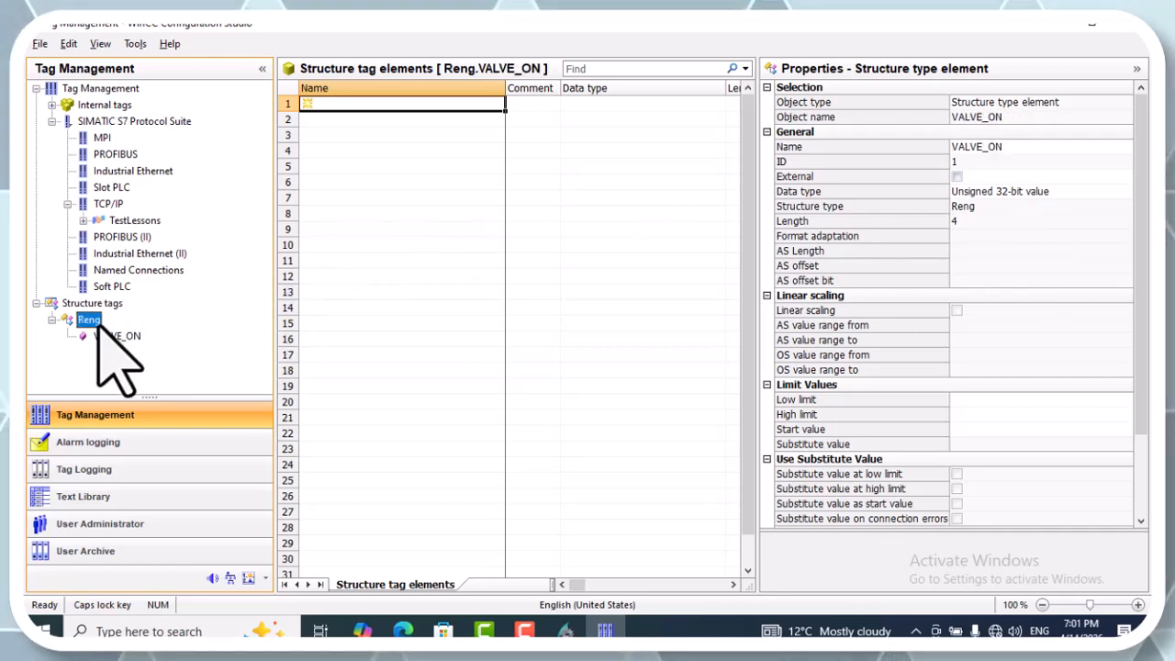
Step: Set the data type of the VALVE_ON element to Binary Tag
{"action": "left_click", "coordinate": [112, 336]}
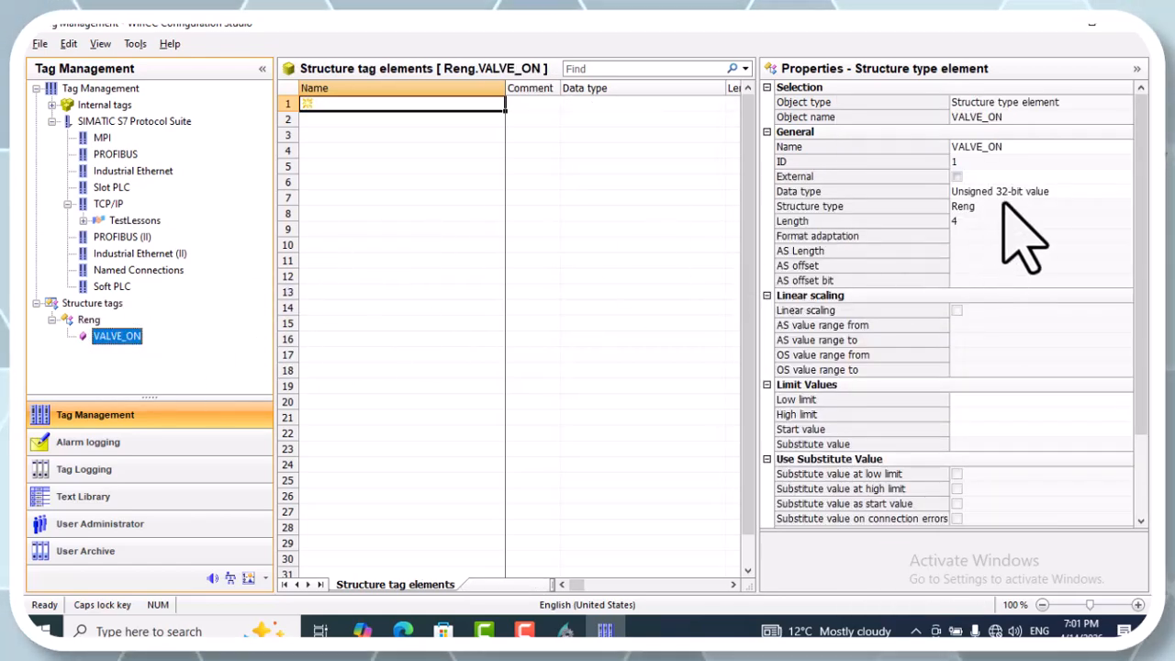
{"action": "left_click", "coordinate": [1073, 191]}
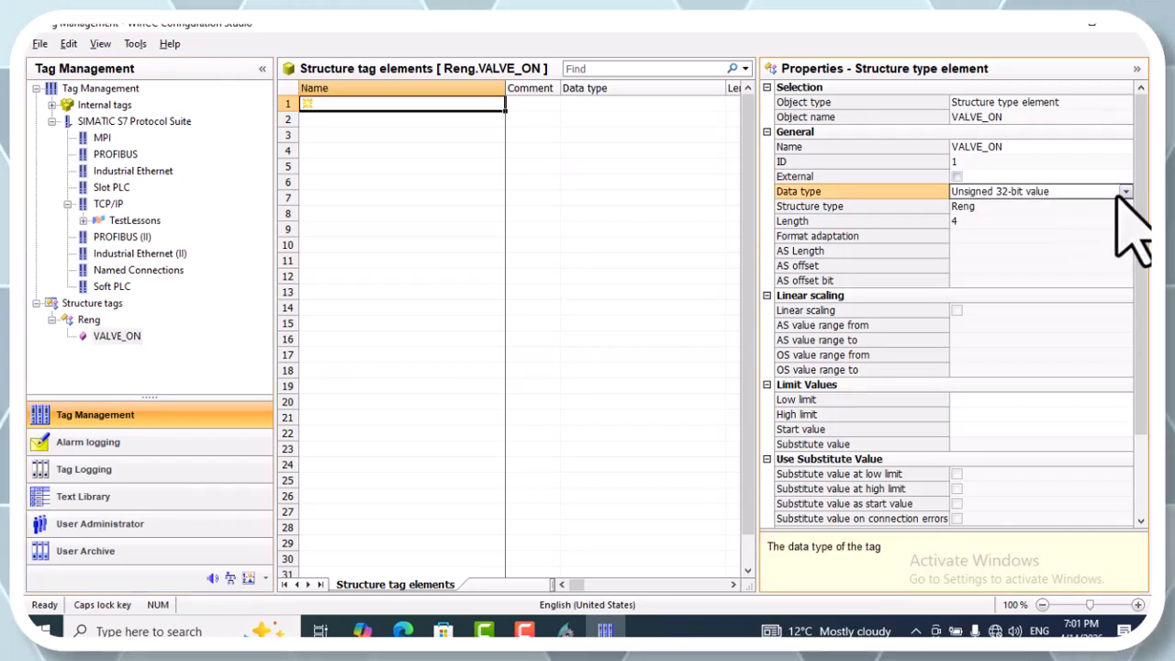
{"action": "left_click", "coordinate": [1124, 192]}
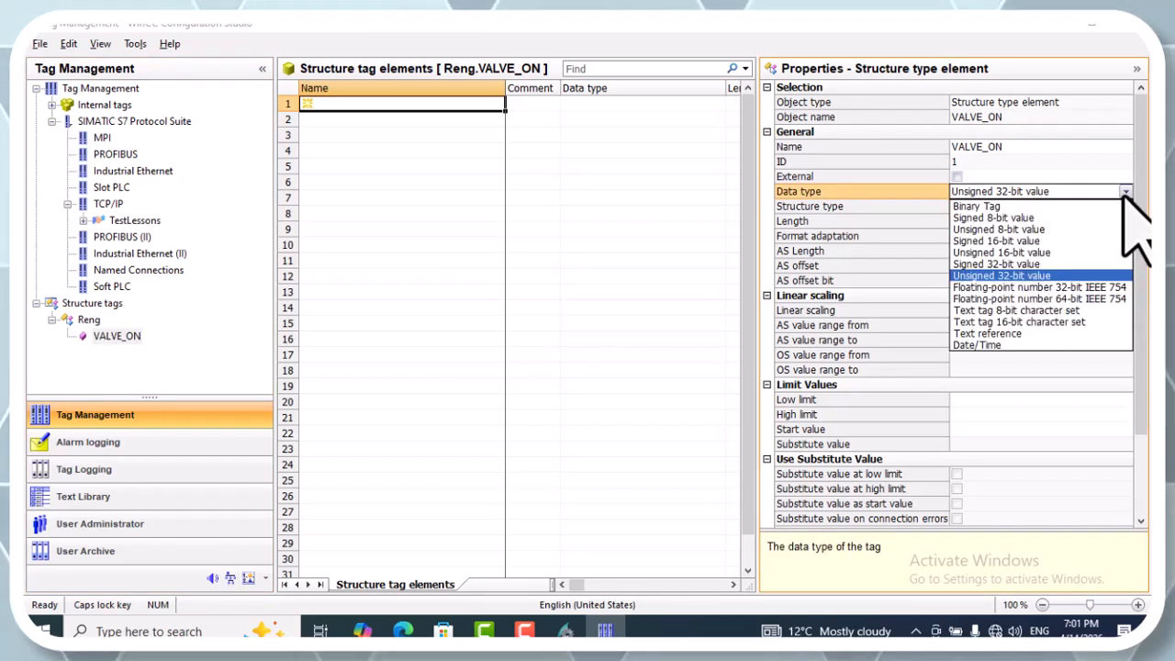
{"action": "left_click", "coordinate": [1018, 212]}
{"action": "left_click", "coordinate": [1095, 192]}
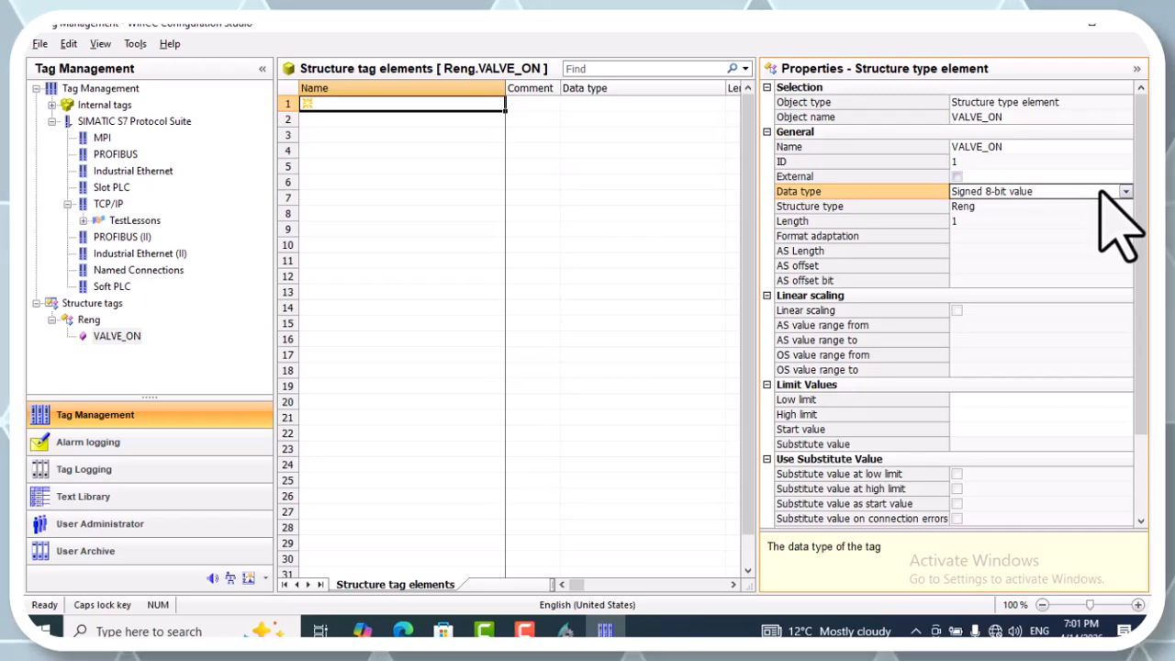
{"action": "left_click", "coordinate": [1125, 191]}
{"action": "left_click", "coordinate": [1010, 200]}
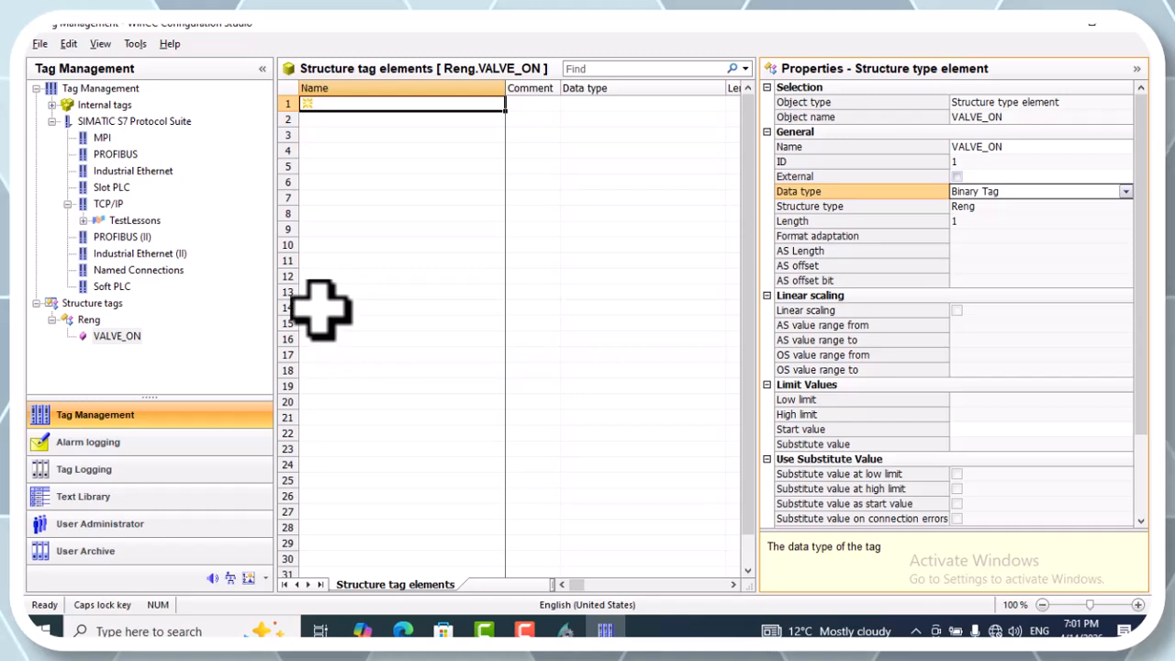
Step: Add a second element named VALVE_OFF in the element table of the Reng structure type
{"action": "left_click", "coordinate": [114, 337]}
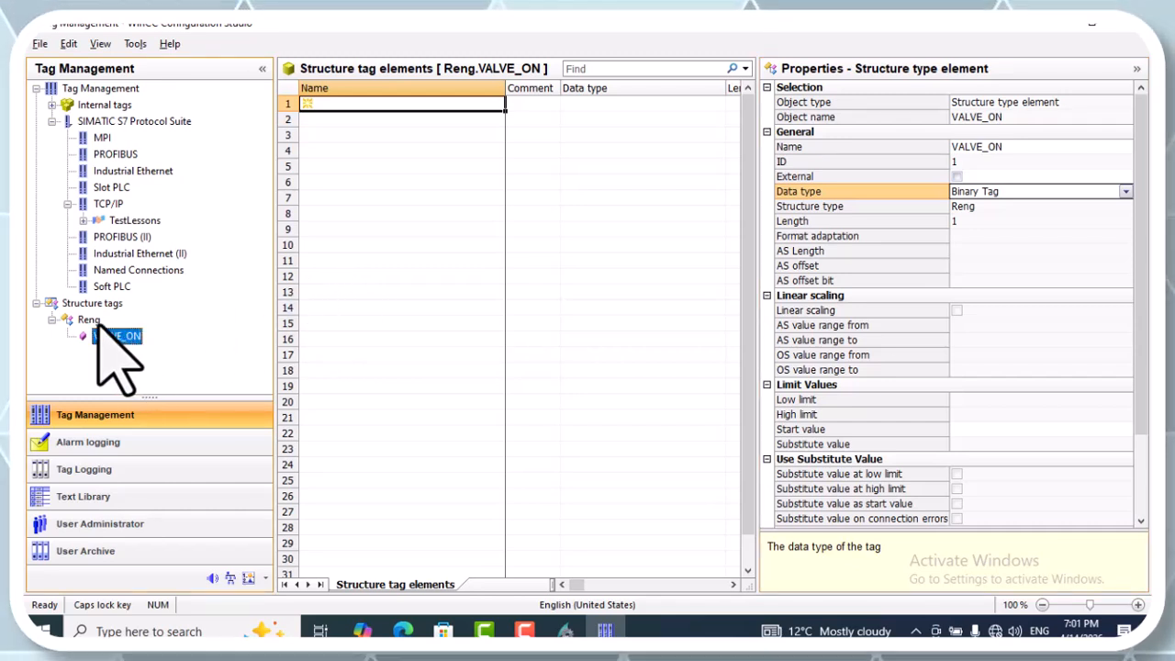
{"action": "left_click", "coordinate": [89, 320]}
{"action": "right_click", "coordinate": [93, 323]}
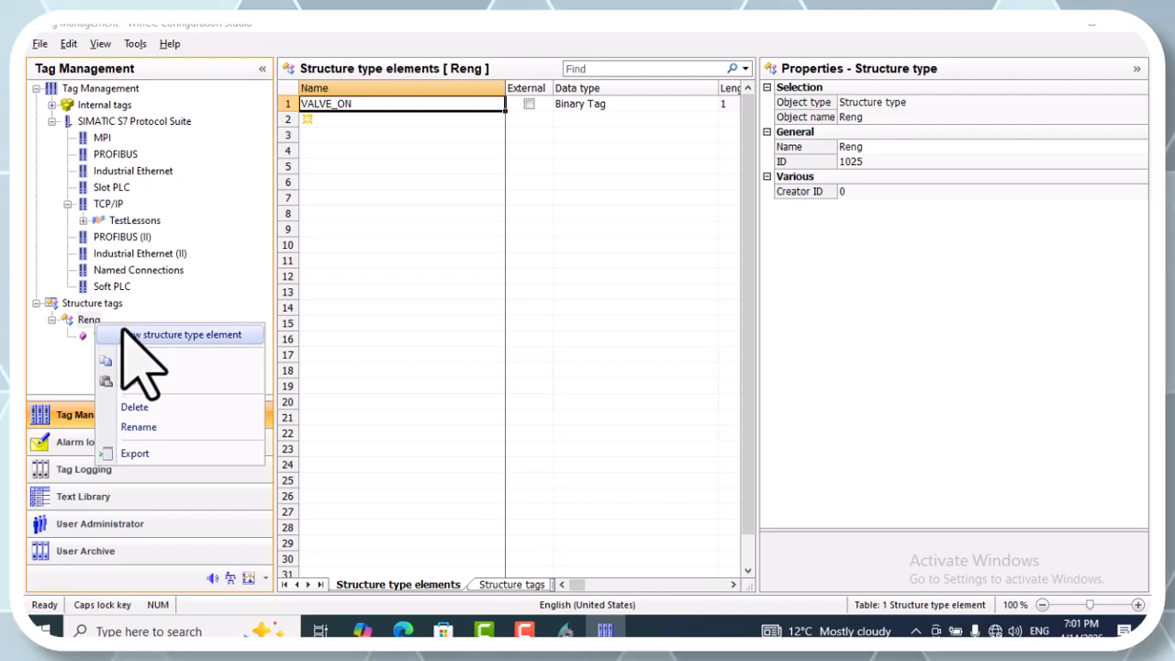
{"action": "left_click", "coordinate": [91, 341]}
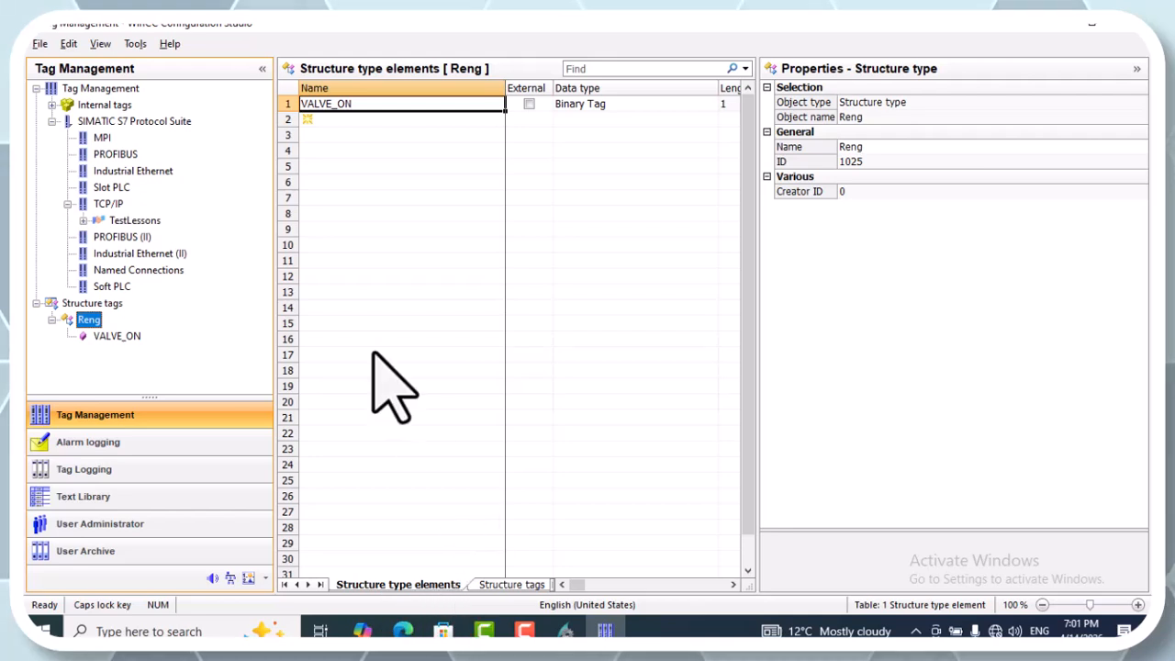
{"action": "left_click", "coordinate": [349, 120]}
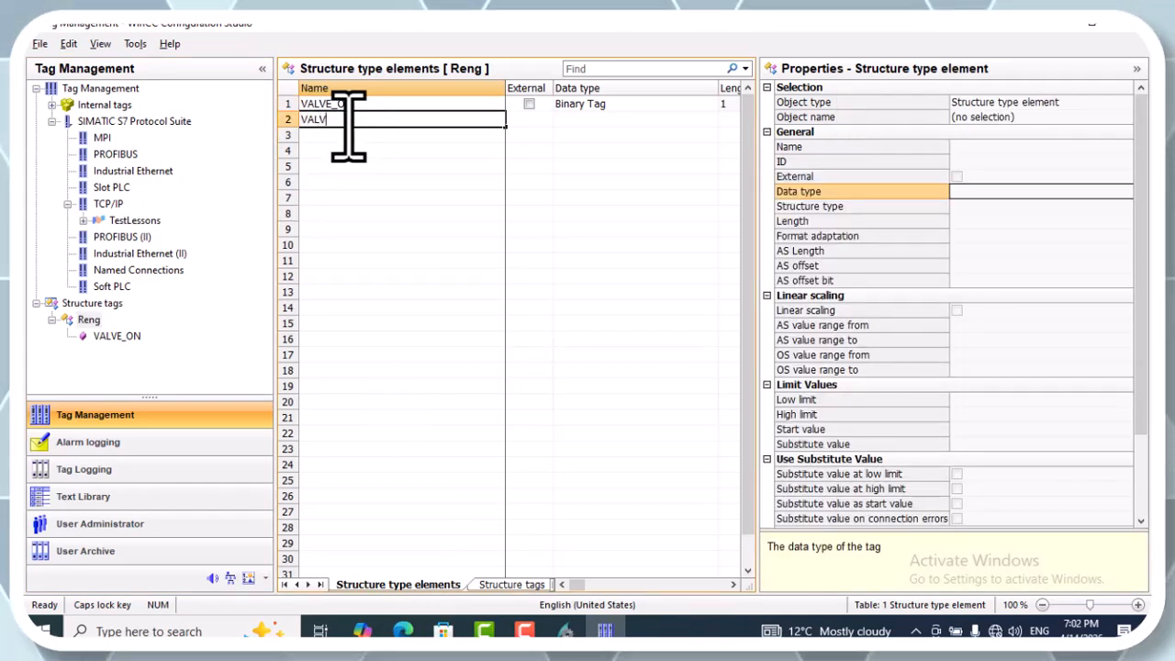
{"action": "type", "text": "VALVE_OFF"}
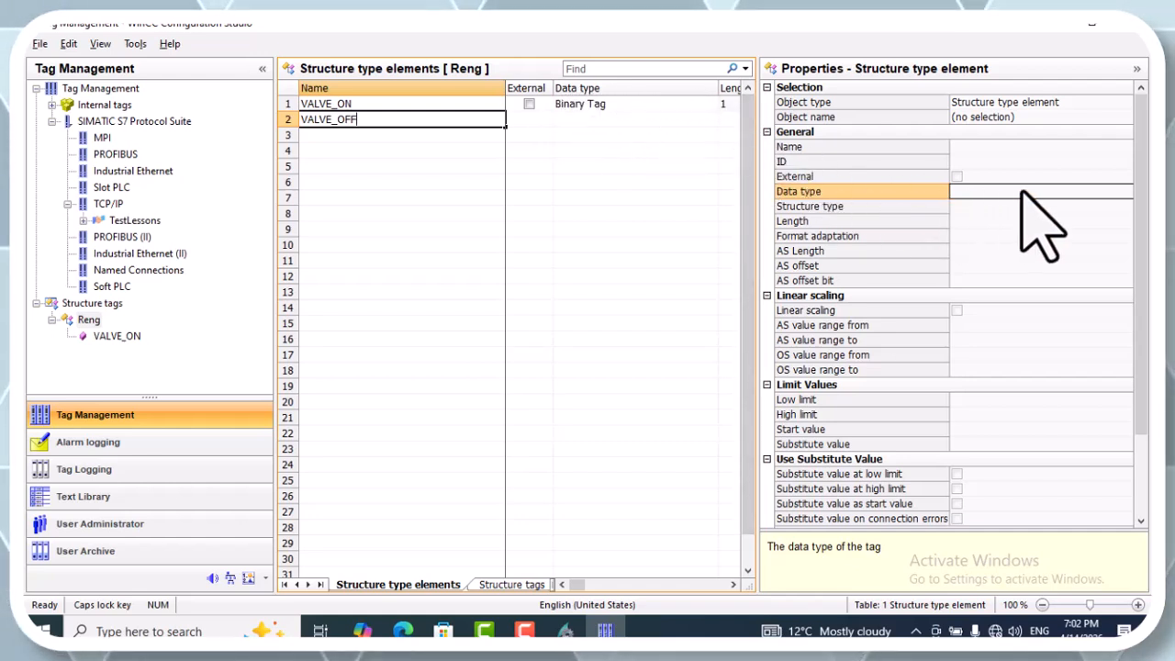
{"action": "left_click", "coordinate": [1052, 193]}
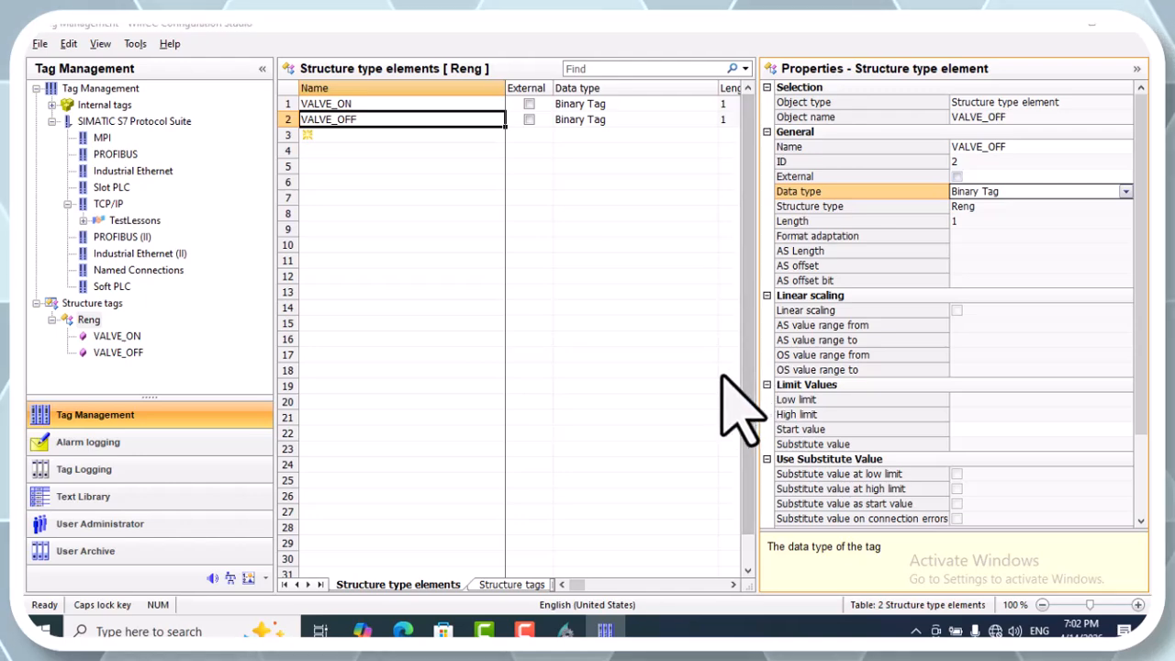
Step: Add two more elements named PUMP_ON and PUMP_OFF to the Reng structure type
{"action": "left_click", "coordinate": [323, 135]}
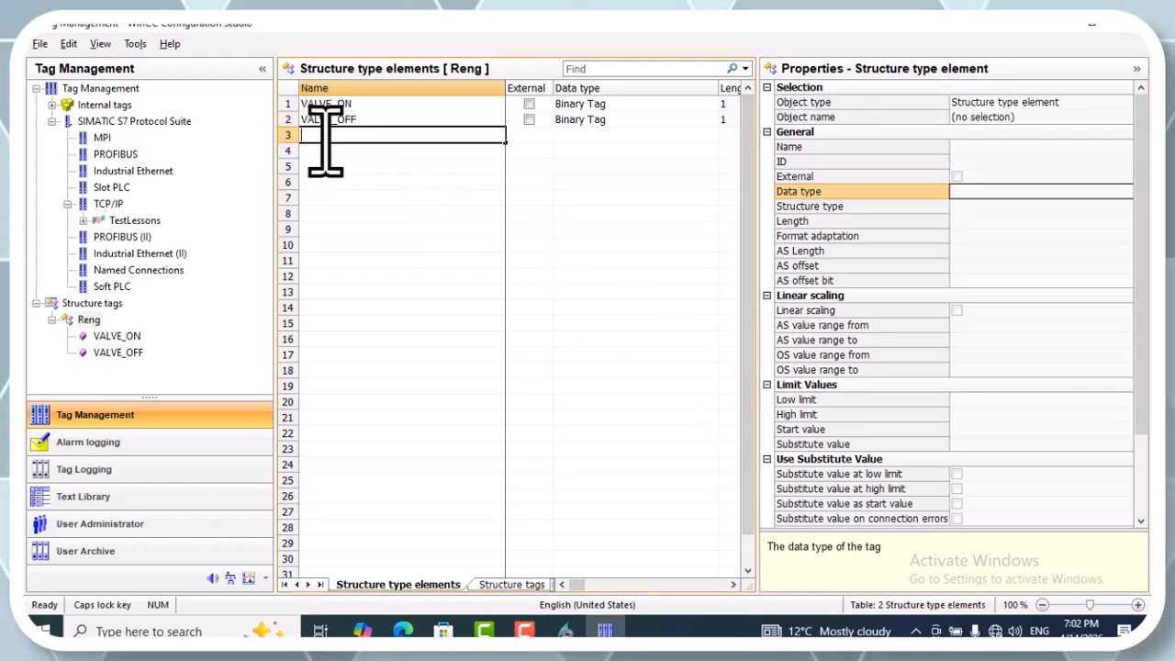
{"action": "type", "text": "PUMP_ON"}
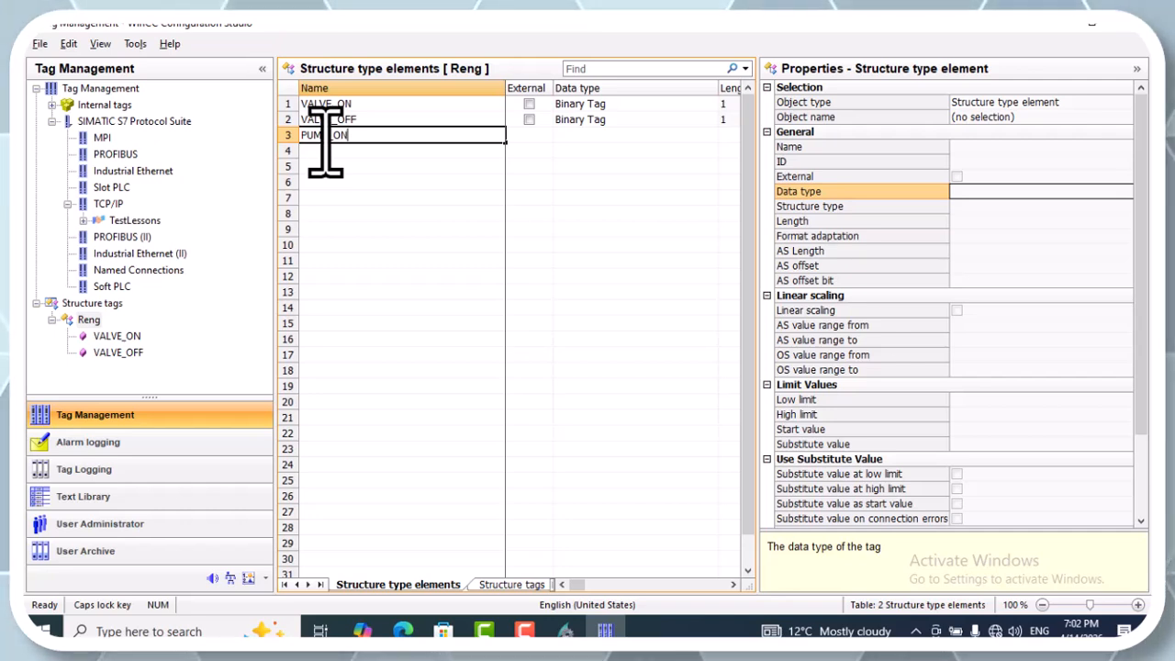
{"action": "left_click", "coordinate": [1039, 193]}
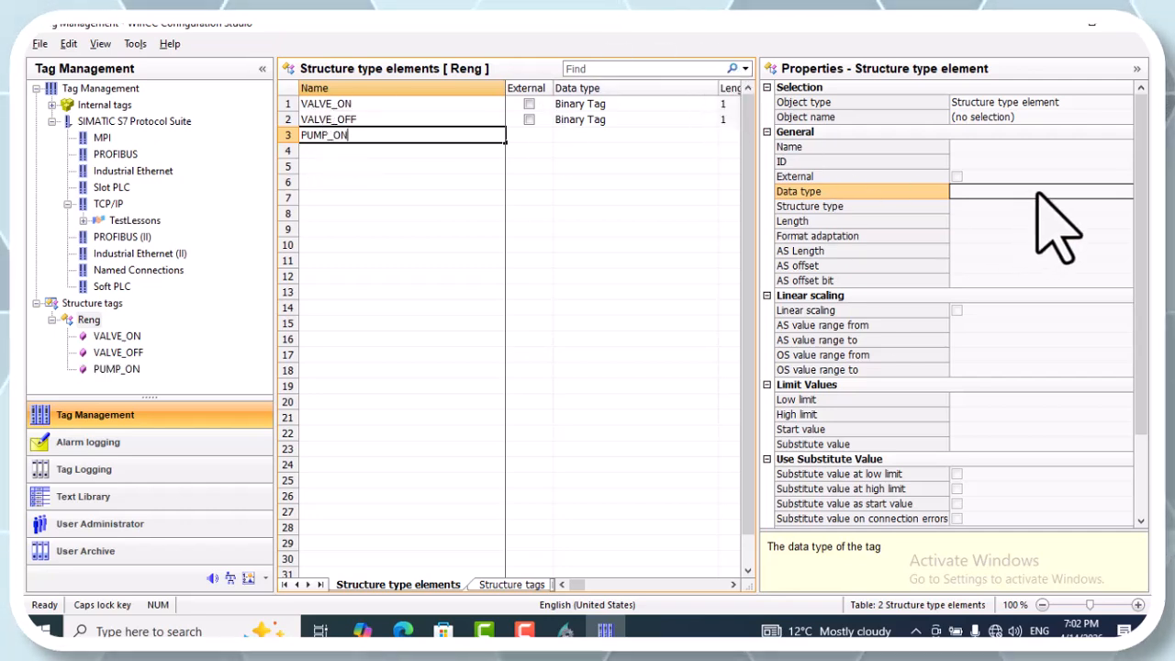
{"action": "left_click", "coordinate": [397, 151]}
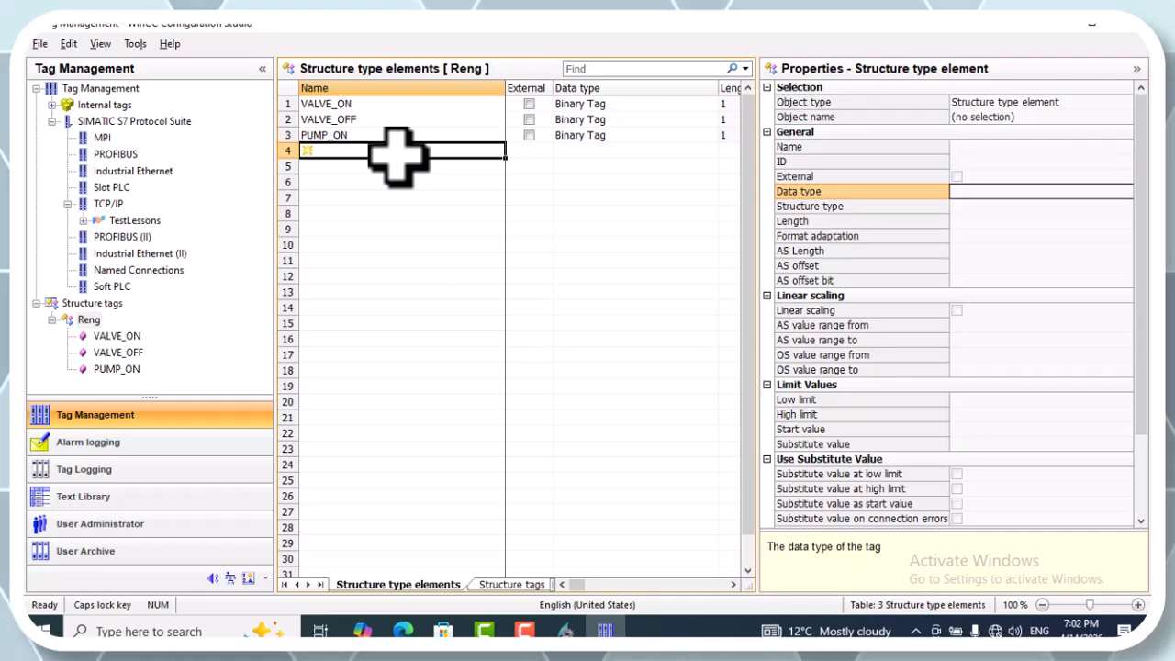
{"action": "left_click", "coordinate": [396, 152]}
{"action": "type", "text": "PUMP_O"}
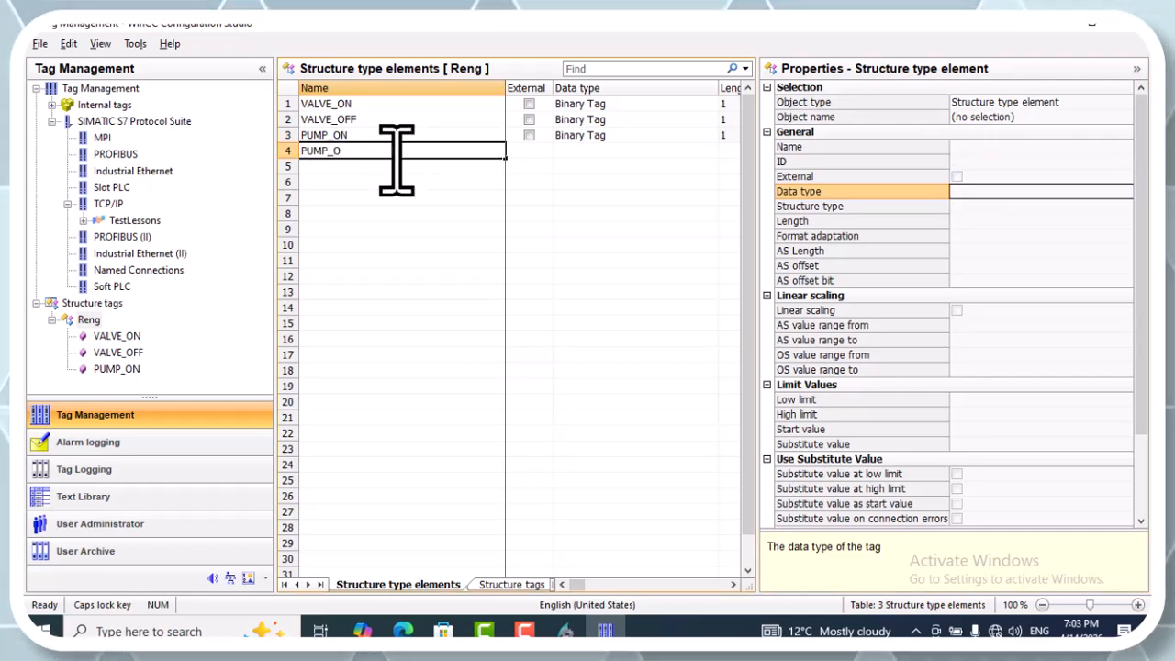
{"action": "type", "text": "FF"}
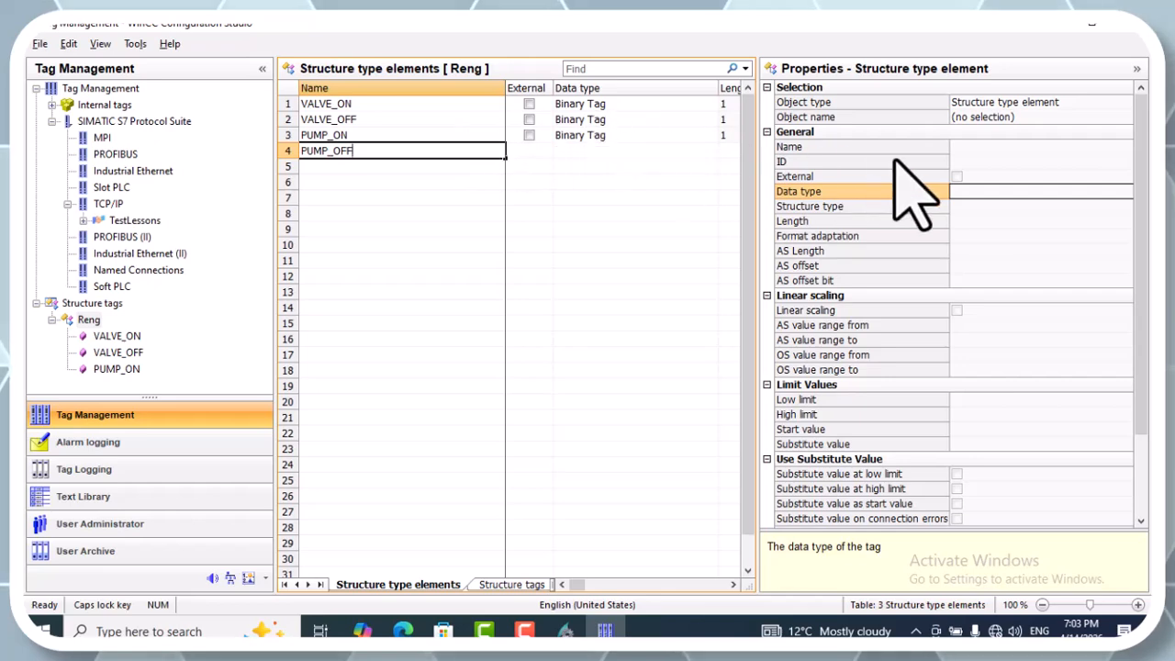
{"action": "left_click", "coordinate": [973, 191]}
Step: Add a fifth element named RENG_FER to the Reng structure type
{"action": "left_click", "coordinate": [386, 167]}
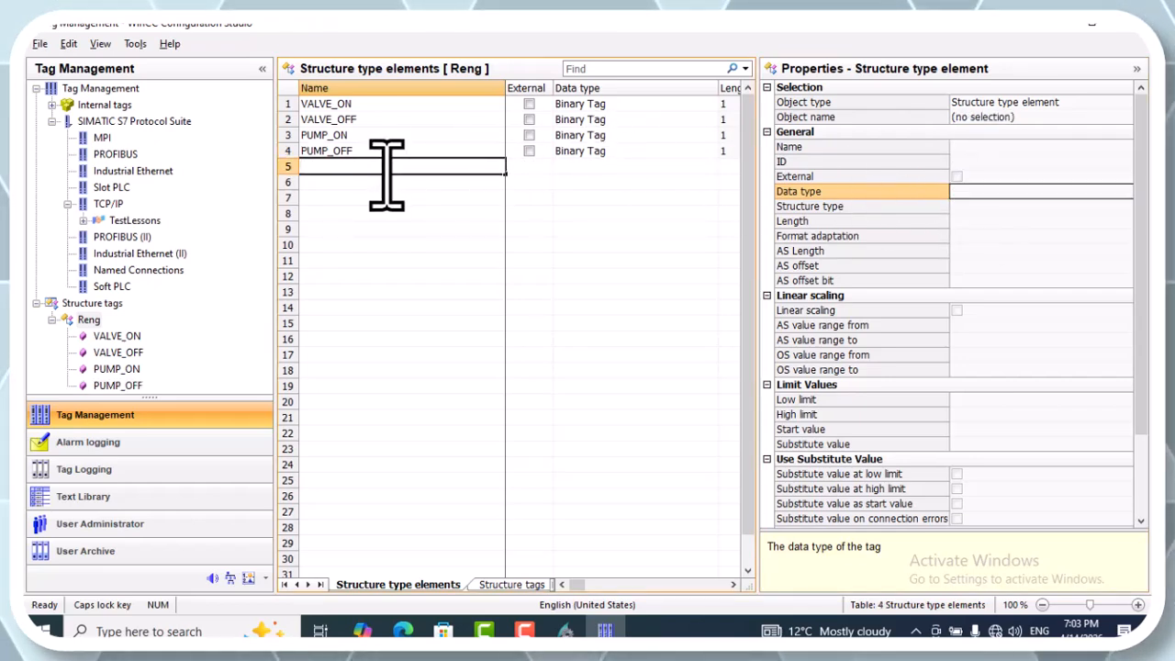
{"action": "type", "text": "REN"}
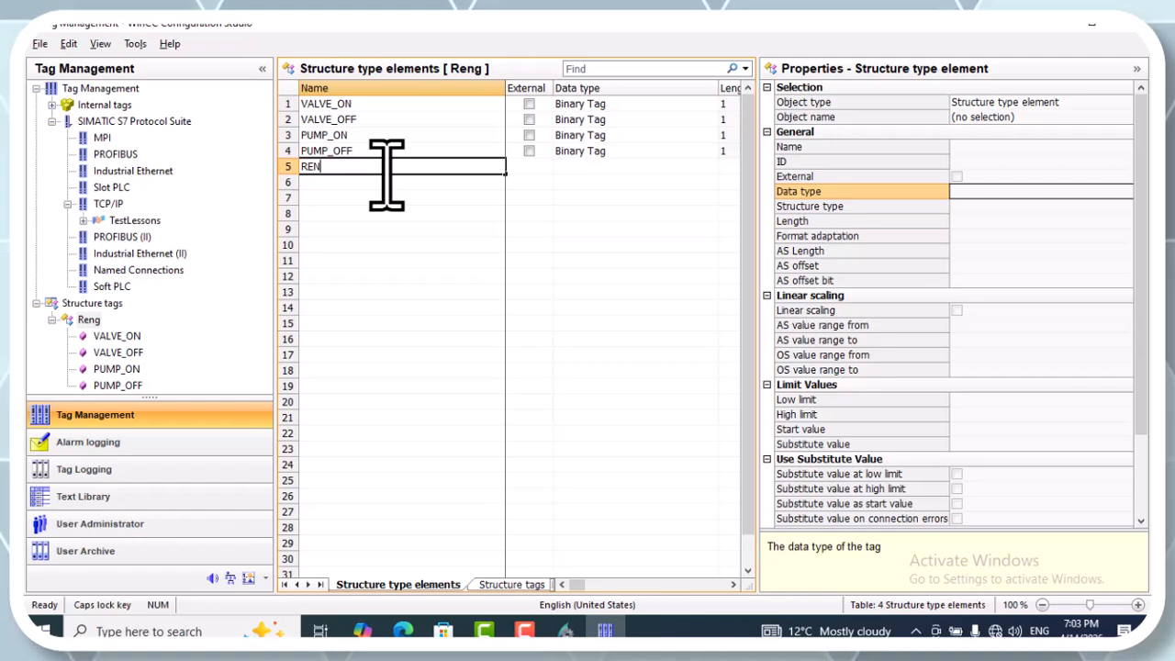
{"action": "type", "text": "G_FER"}
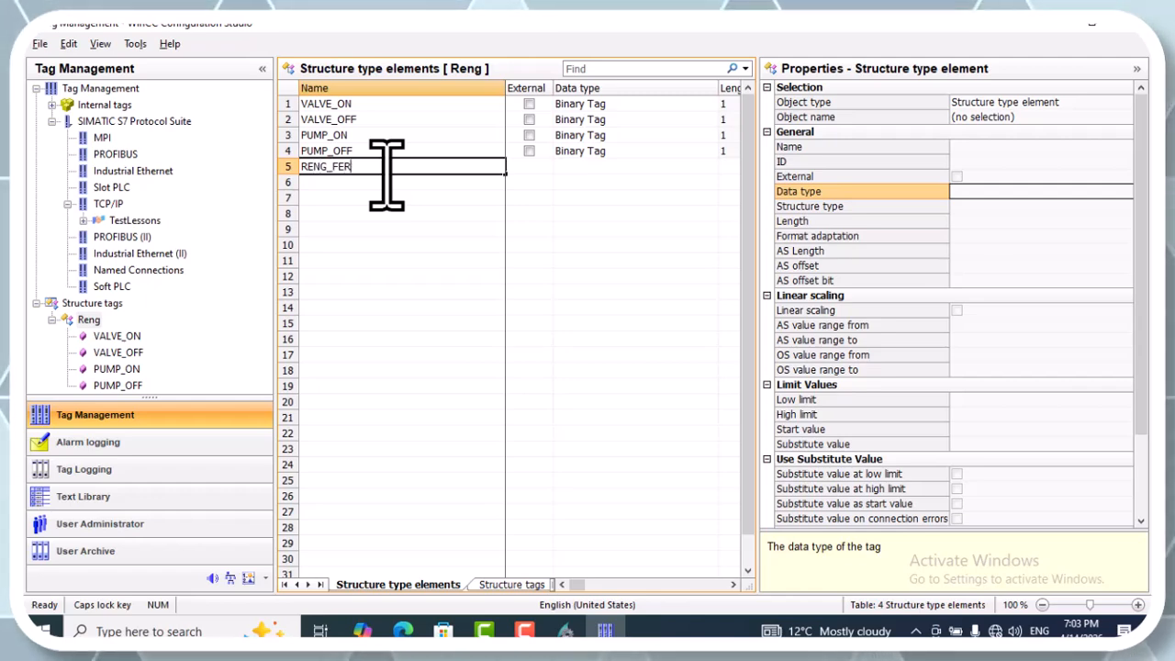
{"action": "key", "text": "Tab"}
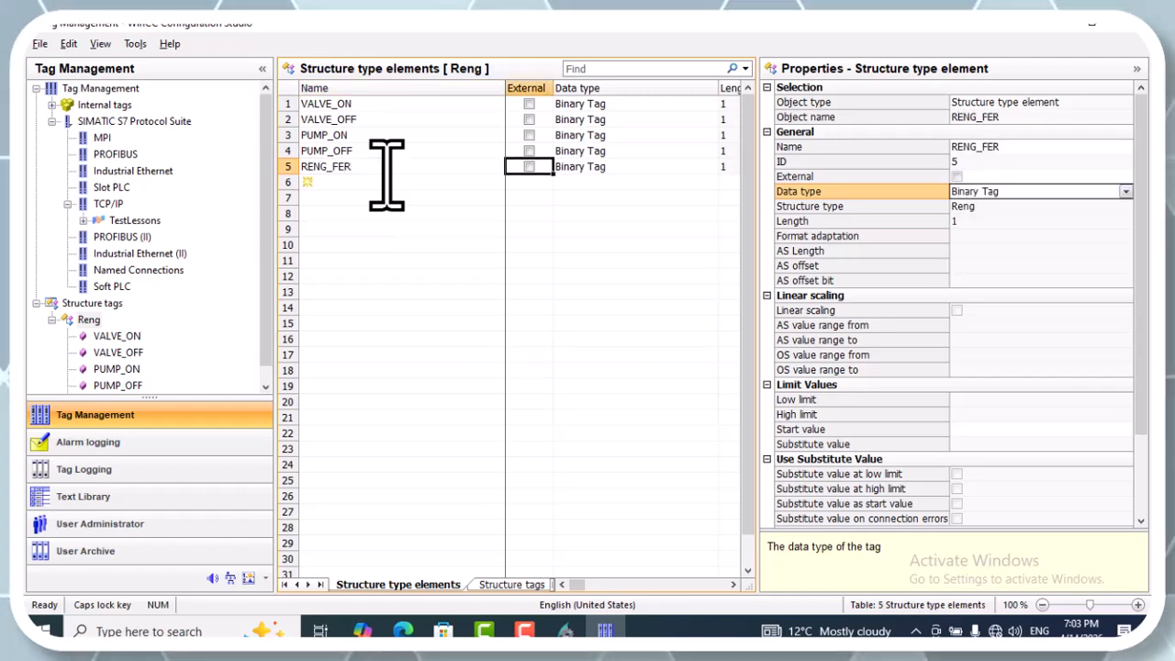
Step: Rename the fifth element of the Reng structure type COLOR_STRENGTH and set its data type to Unsigned 16-bit value
{"action": "left_click", "coordinate": [389, 168]}
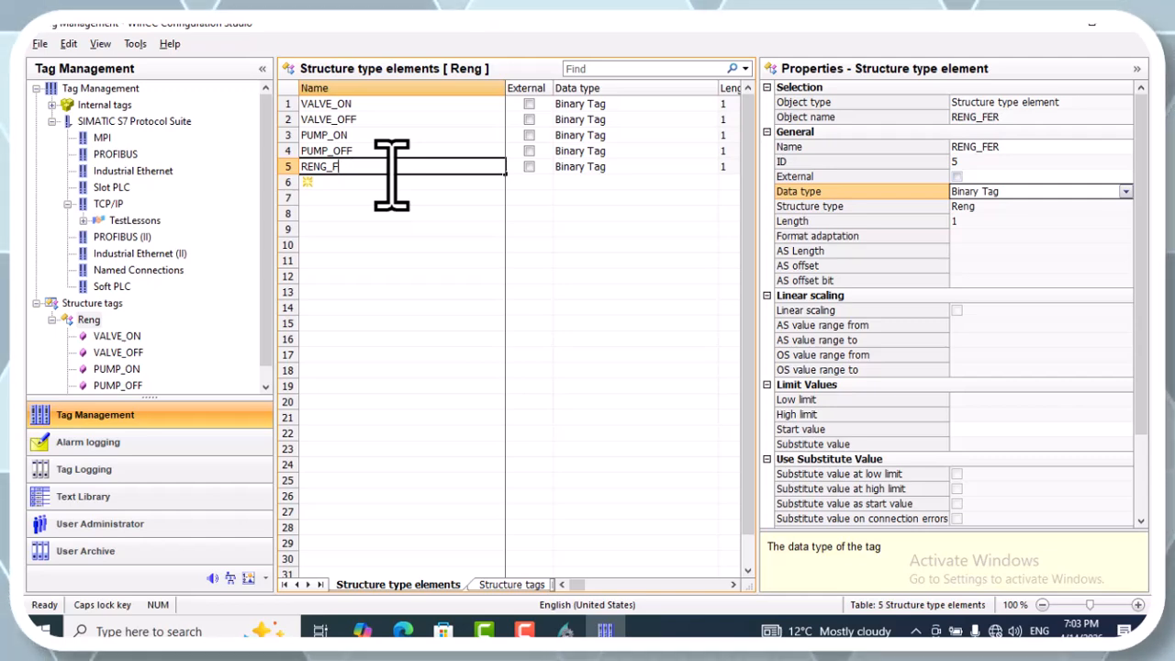
{"action": "type", "text": "SEC"}
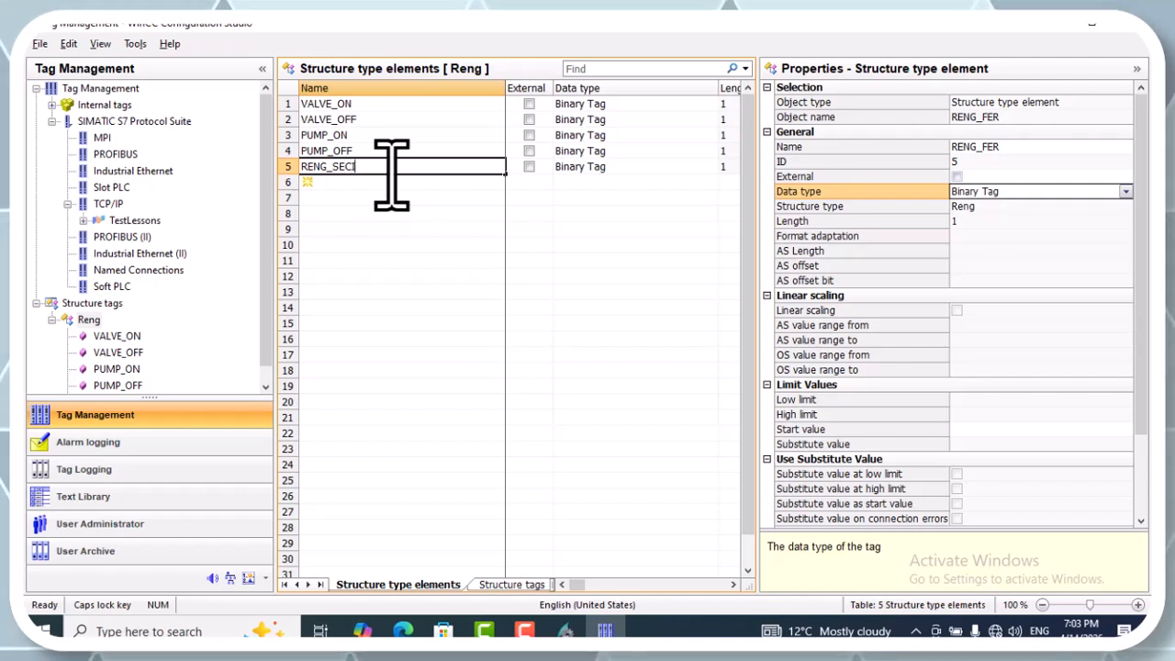
{"action": "key", "text": "BackSpace"}
{"action": "key", "text": "BackSpace"}
{"action": "key", "text": "BackSpace"}
{"action": "key", "text": "BackSpace"}
{"action": "key", "text": "BackSpace"}
{"action": "key", "text": "BackSpace"}
{"action": "key", "text": "BackSpace"}
{"action": "key", "text": "BackSpace"}
{"action": "key", "text": "BackSpace"}
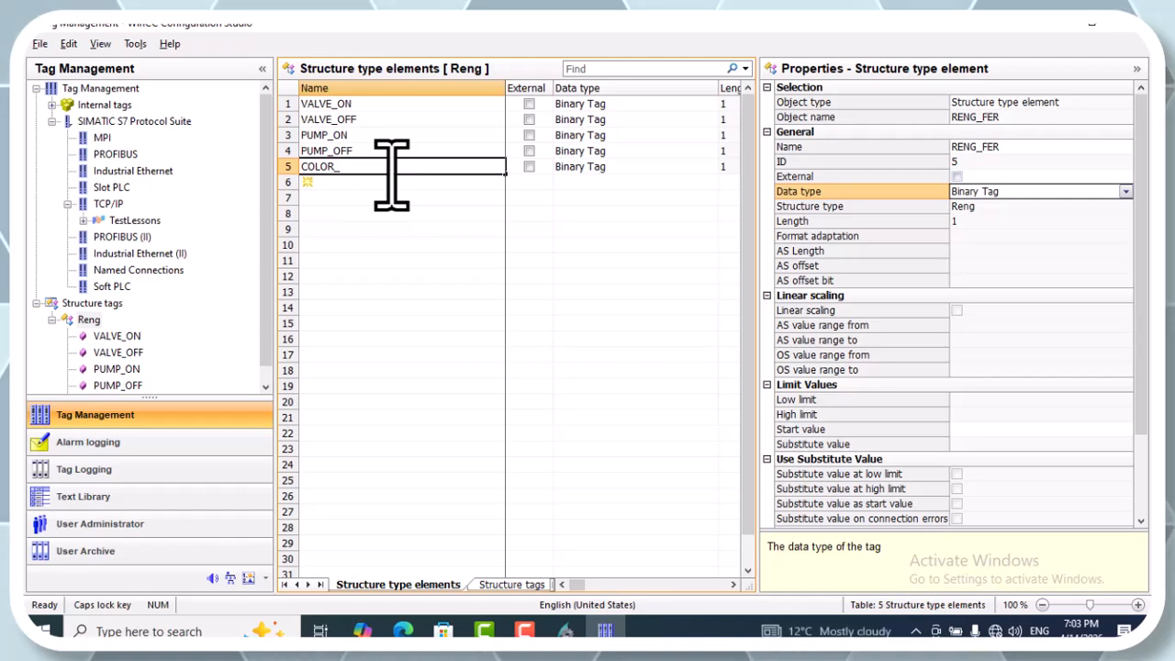
{"action": "type", "text": "COLOR_STRE"}
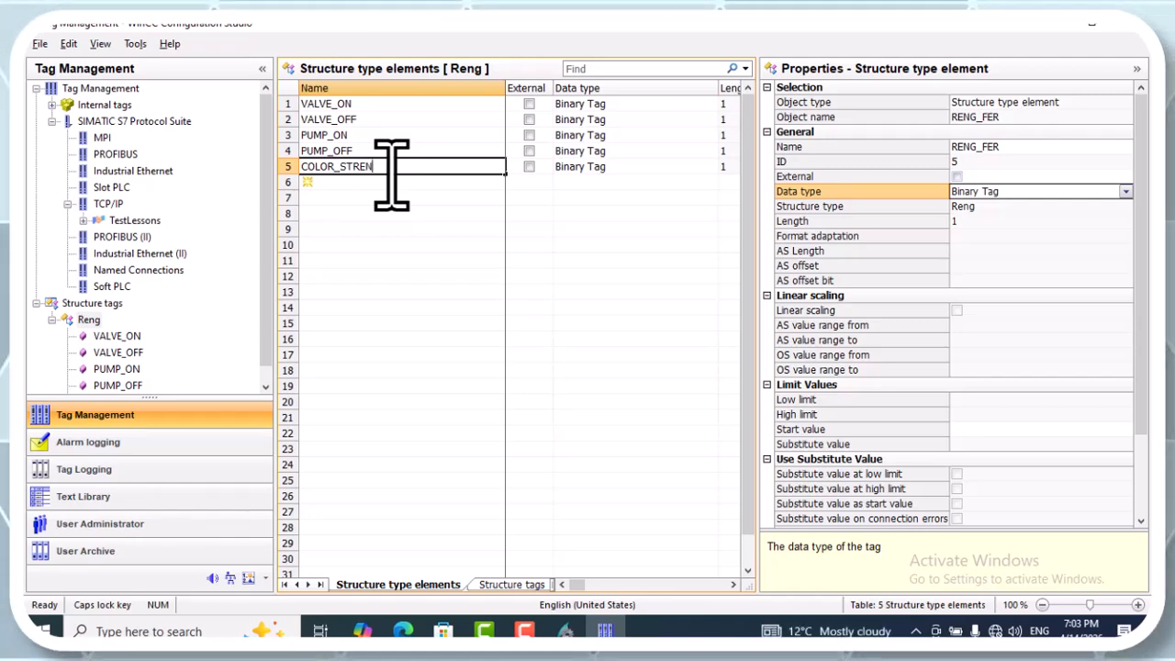
{"action": "type", "text": "N"}
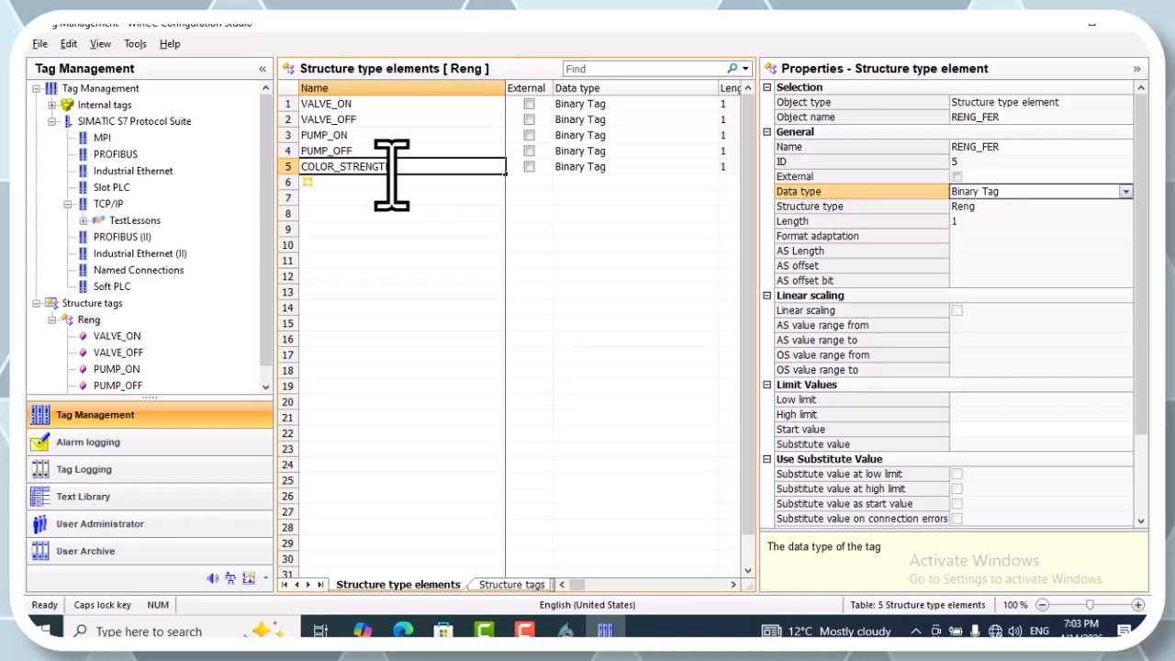
{"action": "left_click", "coordinate": [1122, 191]}
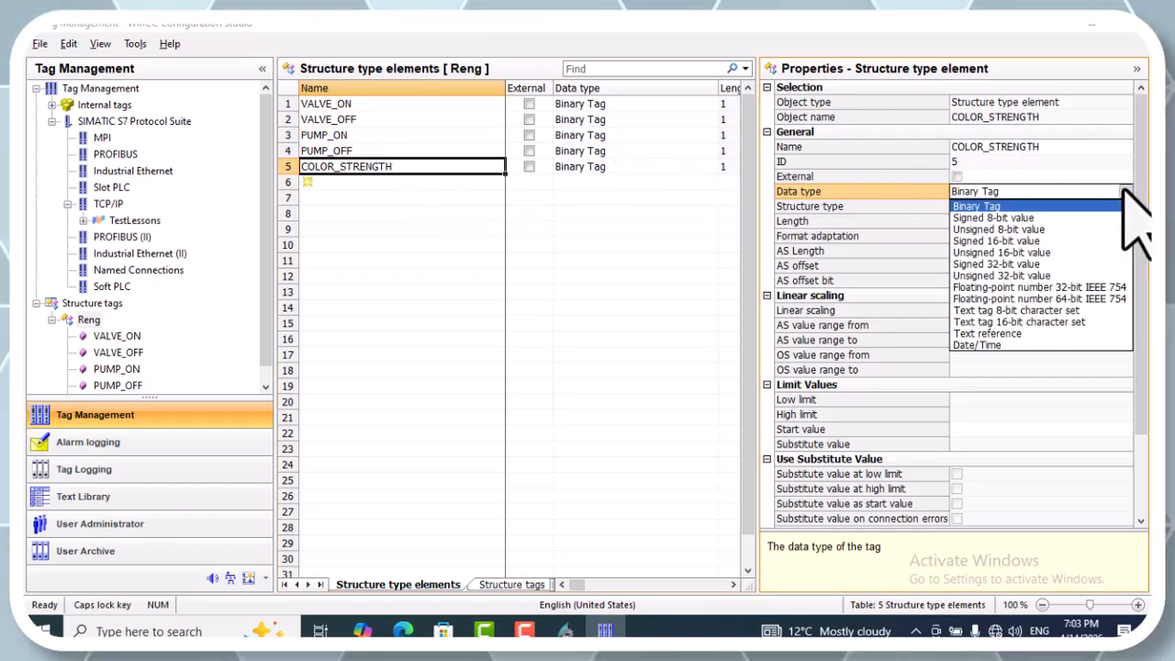
{"action": "left_click", "coordinate": [1030, 256]}
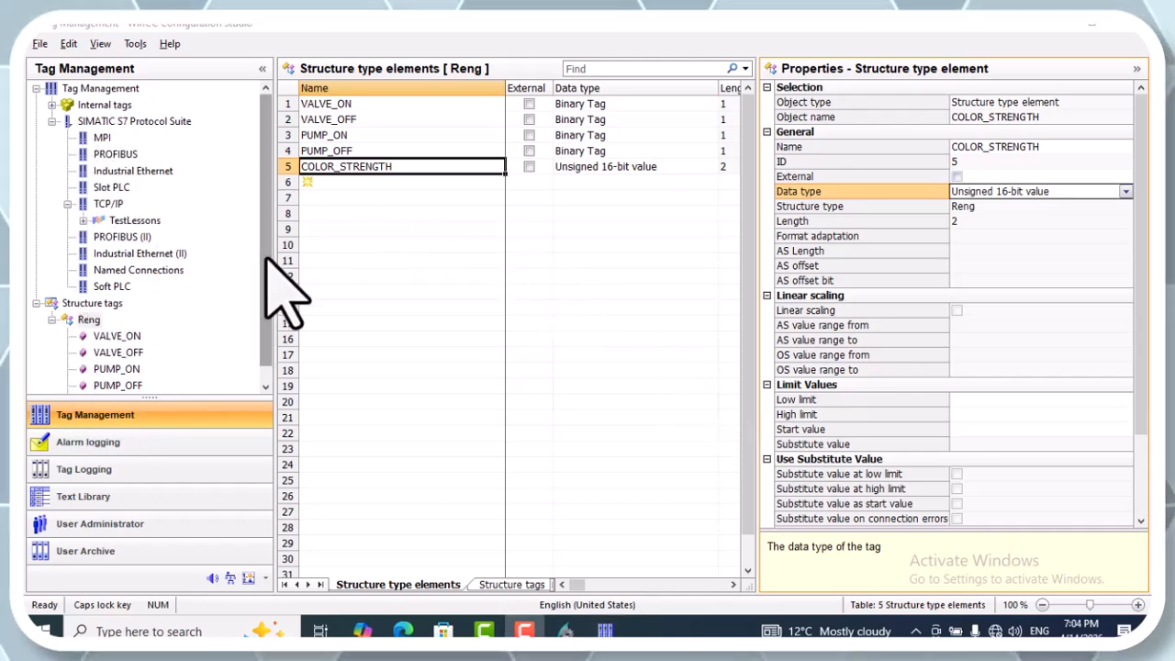
Step: Create a new group named RENGTAGS under the internal tags
{"action": "left_click", "coordinate": [52, 105]}
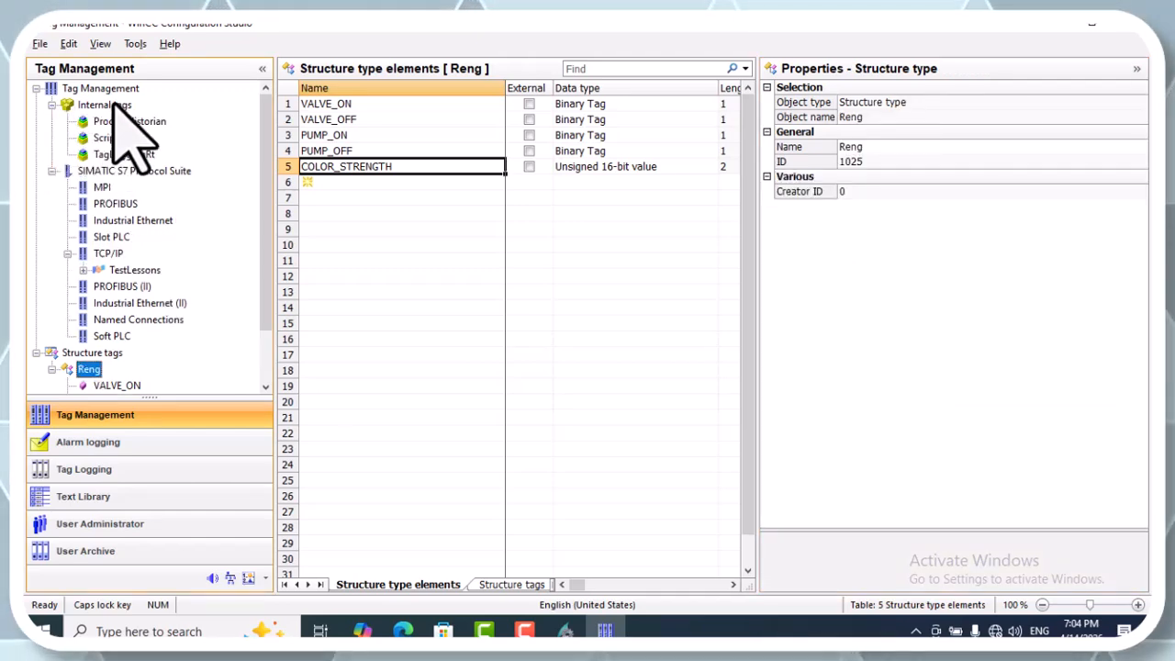
{"action": "right_click", "coordinate": [114, 104]}
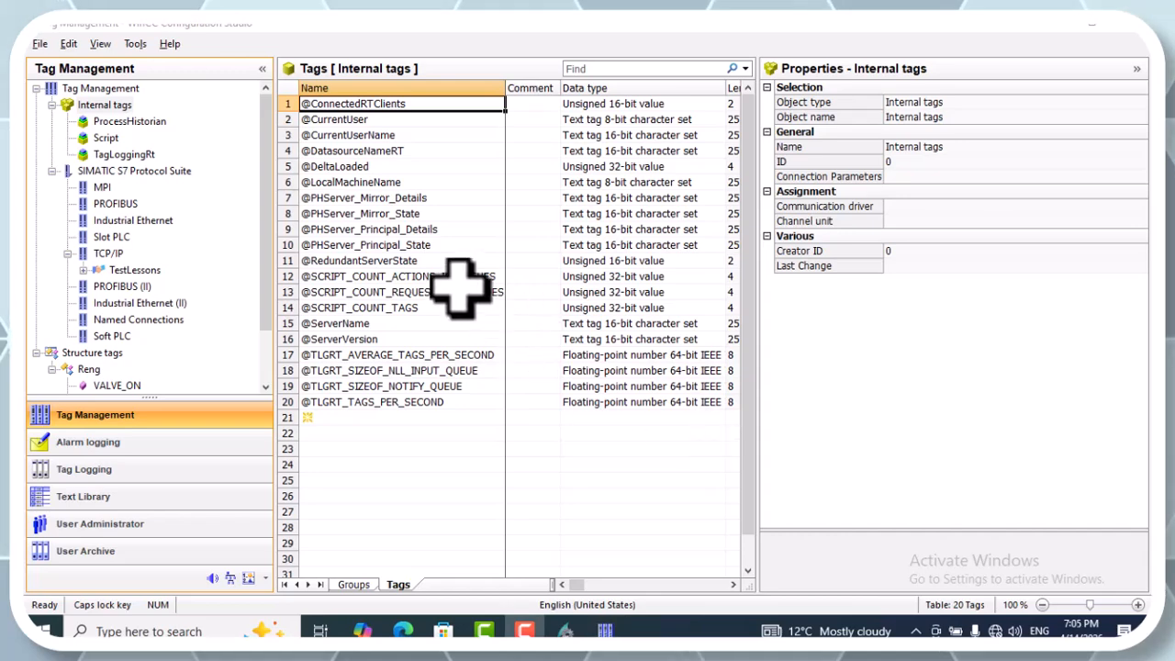
{"action": "right_click", "coordinate": [129, 107]}
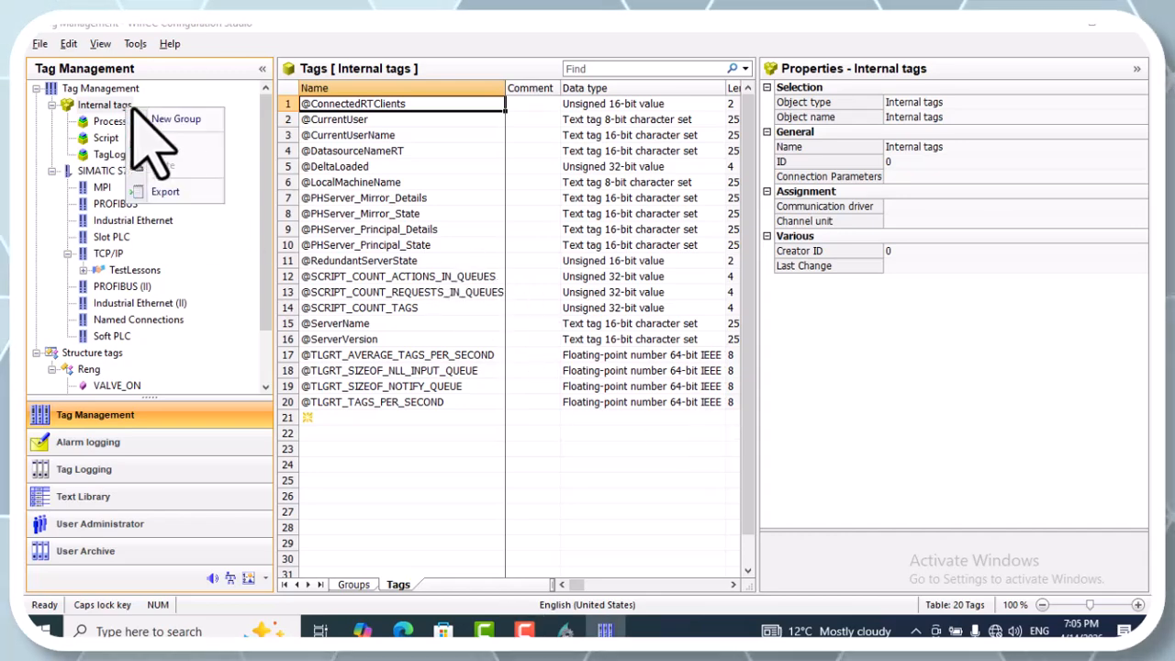
{"action": "left_click", "coordinate": [174, 119]}
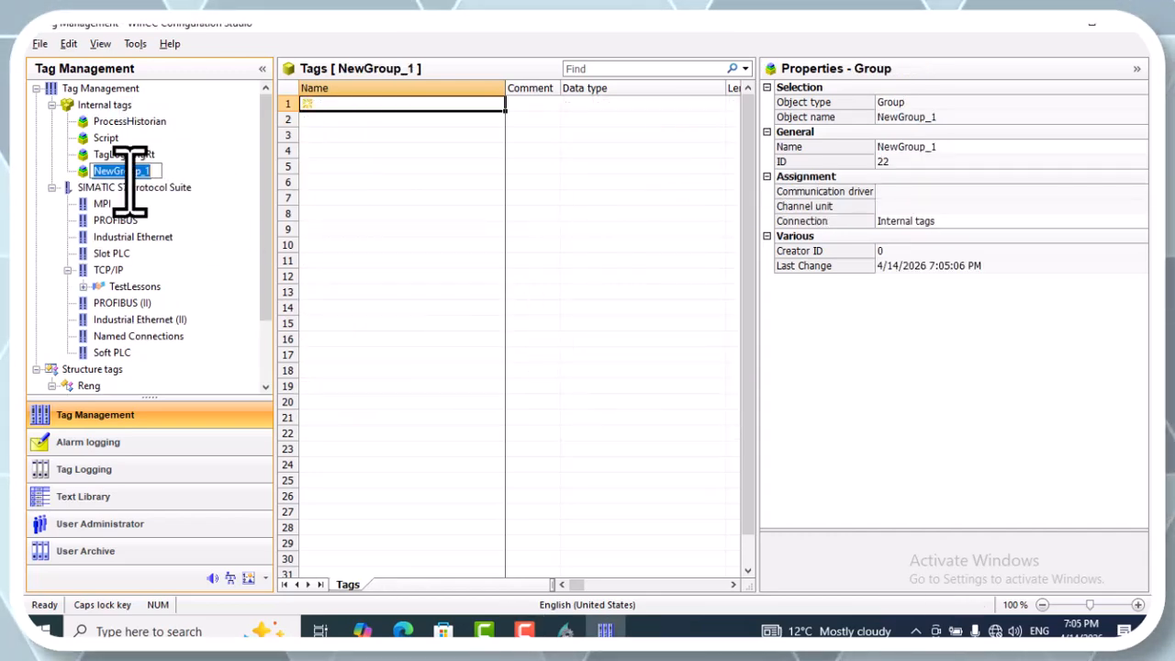
{"action": "type", "text": "RENGTAGS"}
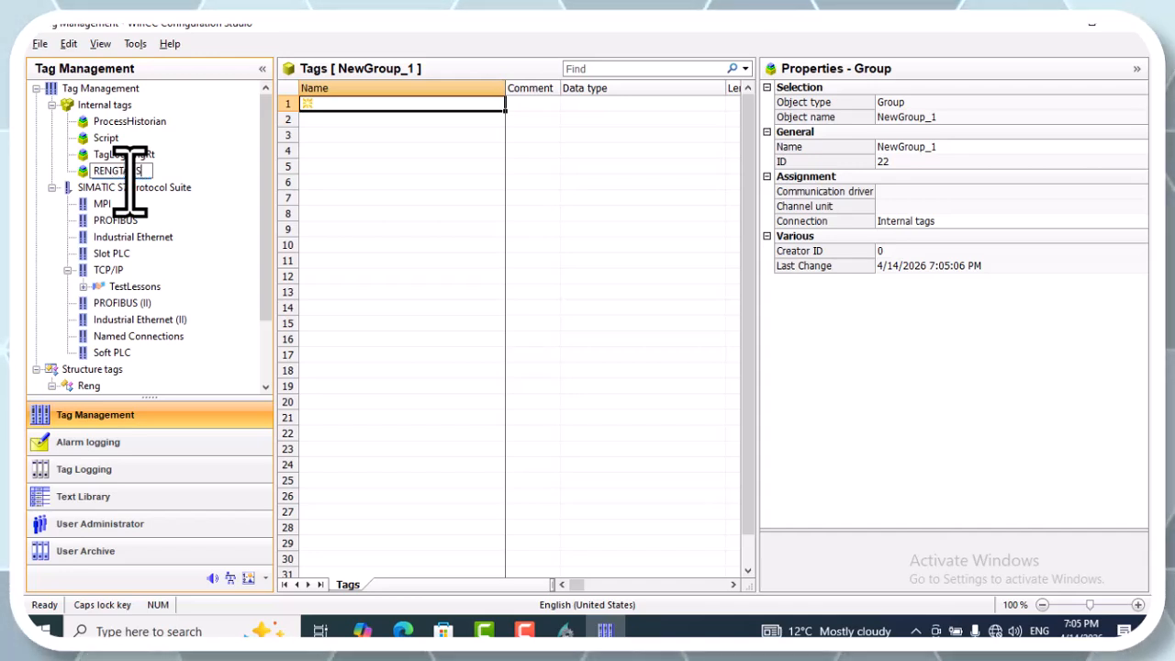
{"action": "key", "text": "Return"}
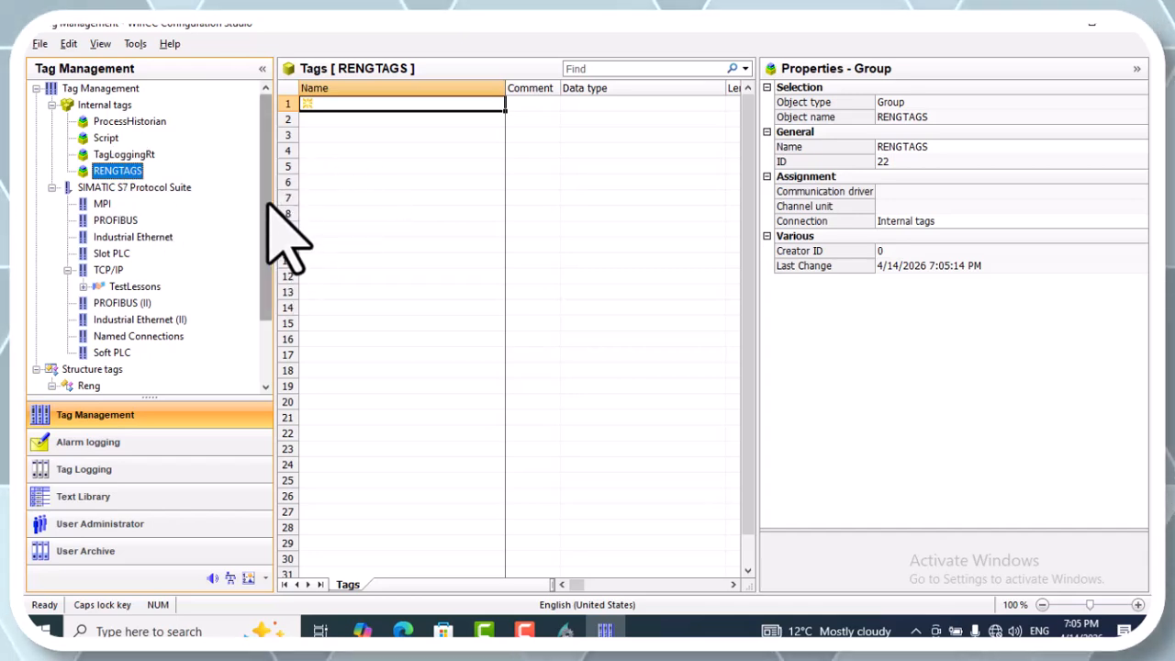
Step: Add a structure tag named RED to the Reng structure type
{"action": "scroll", "coordinate": [270, 310], "scroll_direction": "down", "scroll_amount": 2}
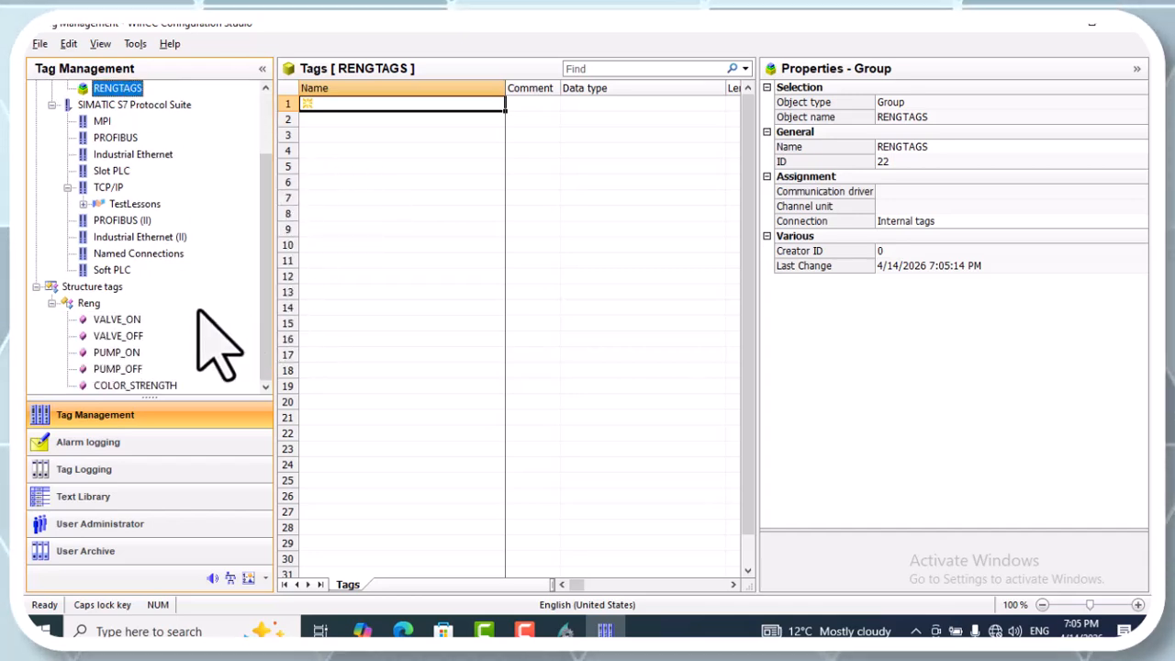
{"action": "left_click", "coordinate": [92, 304]}
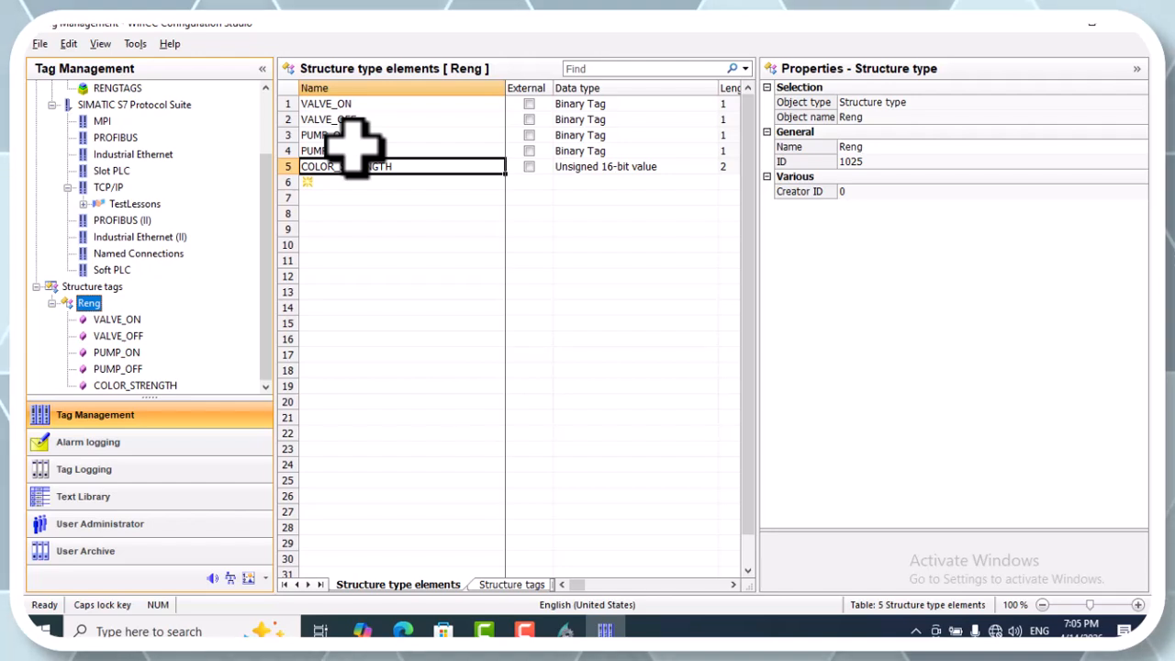
{"action": "left_click", "coordinate": [513, 585]}
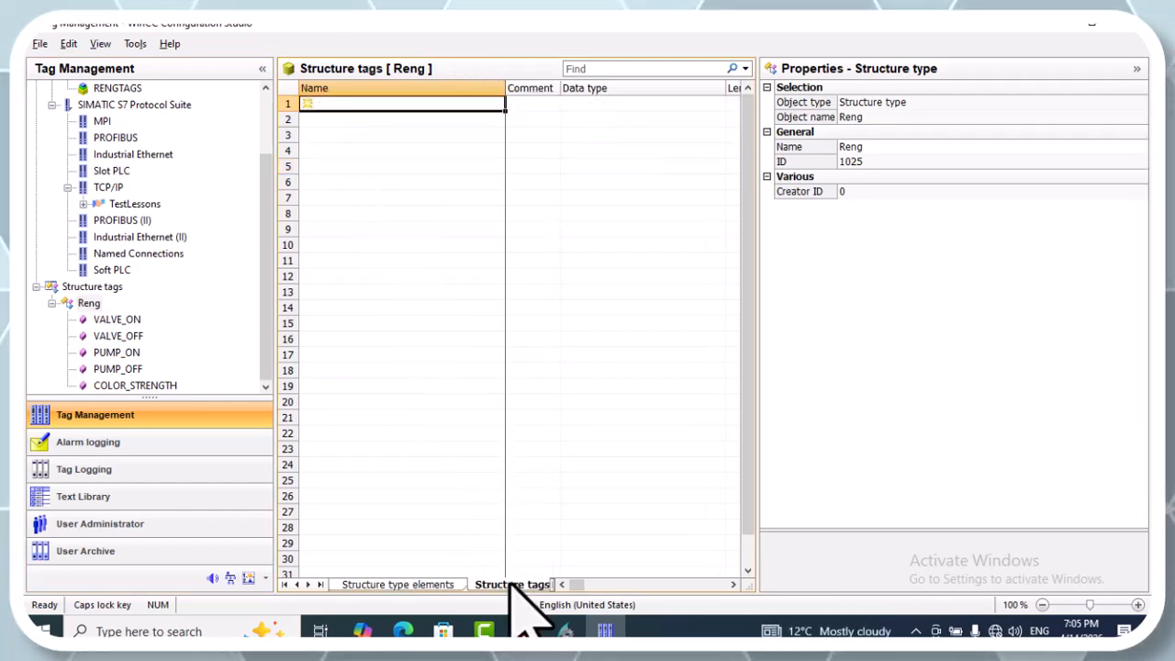
{"action": "right_click", "coordinate": [341, 148]}
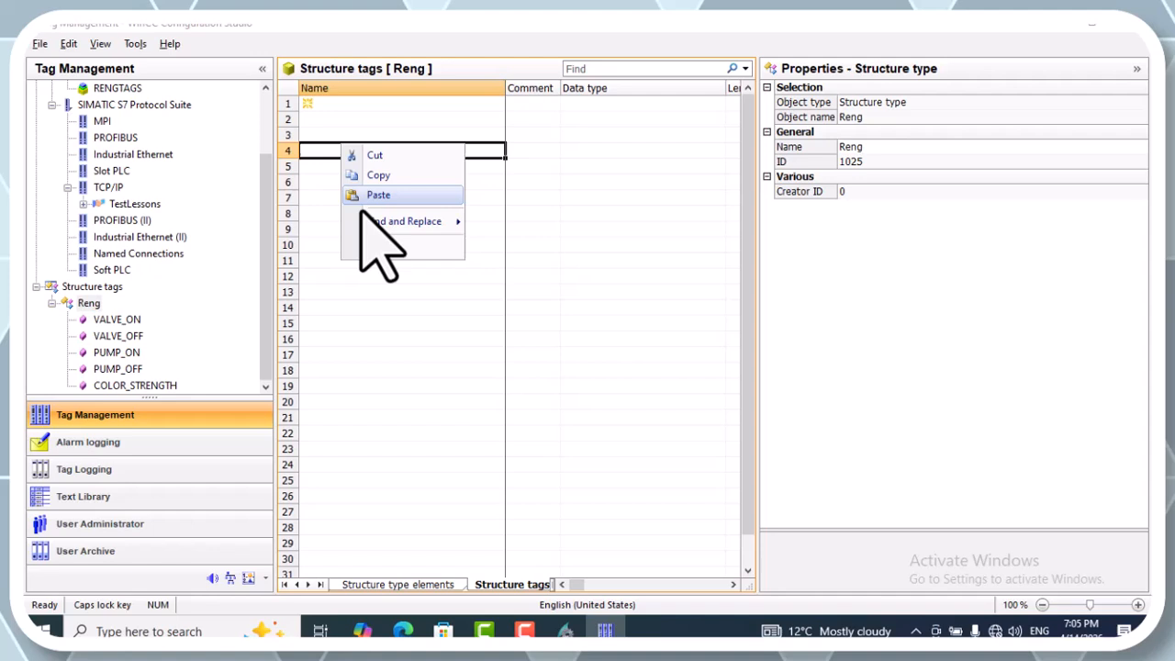
{"action": "left_click", "coordinate": [337, 106]}
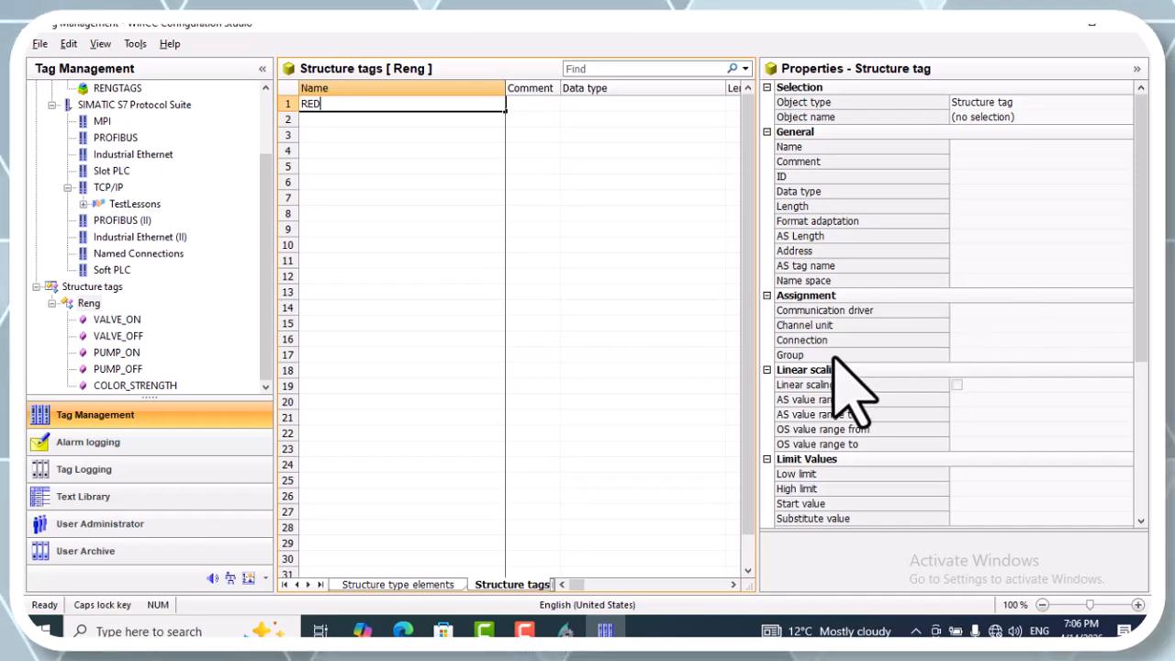
{"action": "key", "text": "Return"}
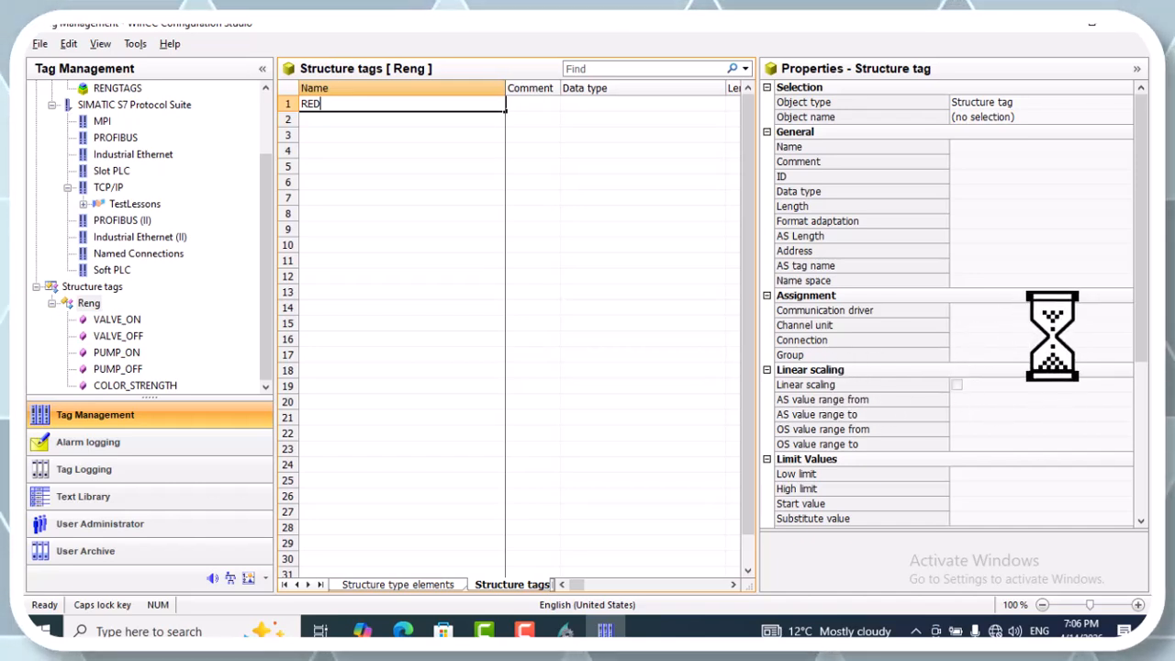
Step: Assign the RED structure tag to the RENGTAGS group and open that group's tag list
{"action": "left_click", "coordinate": [1052, 338]}
{"action": "left_click", "coordinate": [936, 355]}
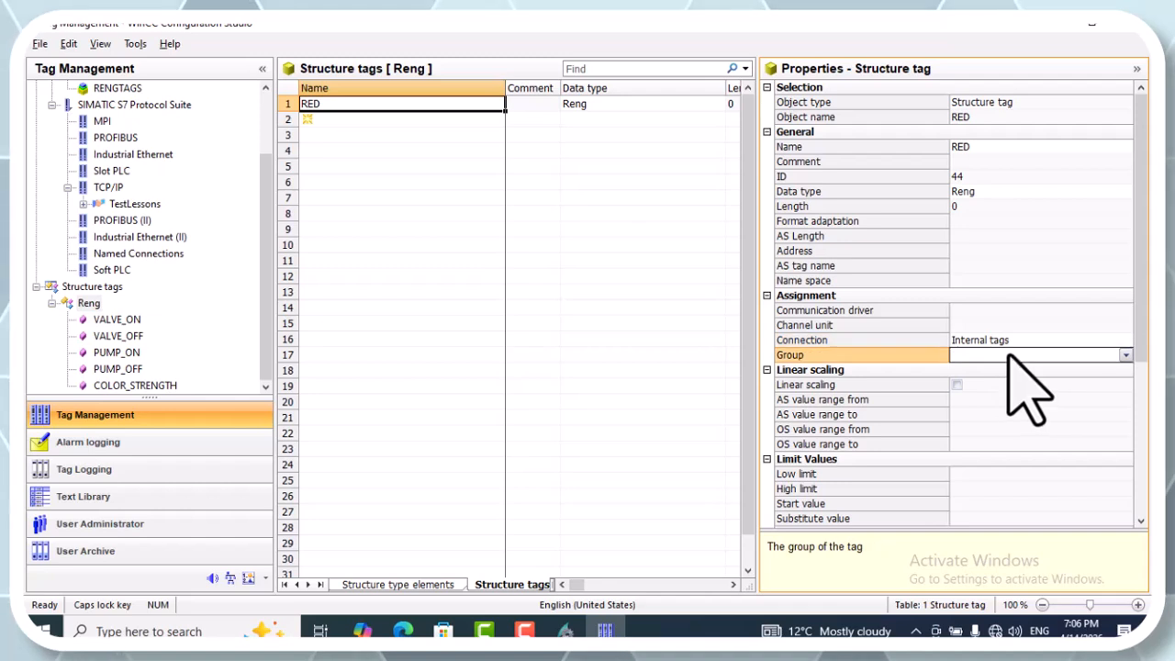
{"action": "left_click", "coordinate": [1125, 355]}
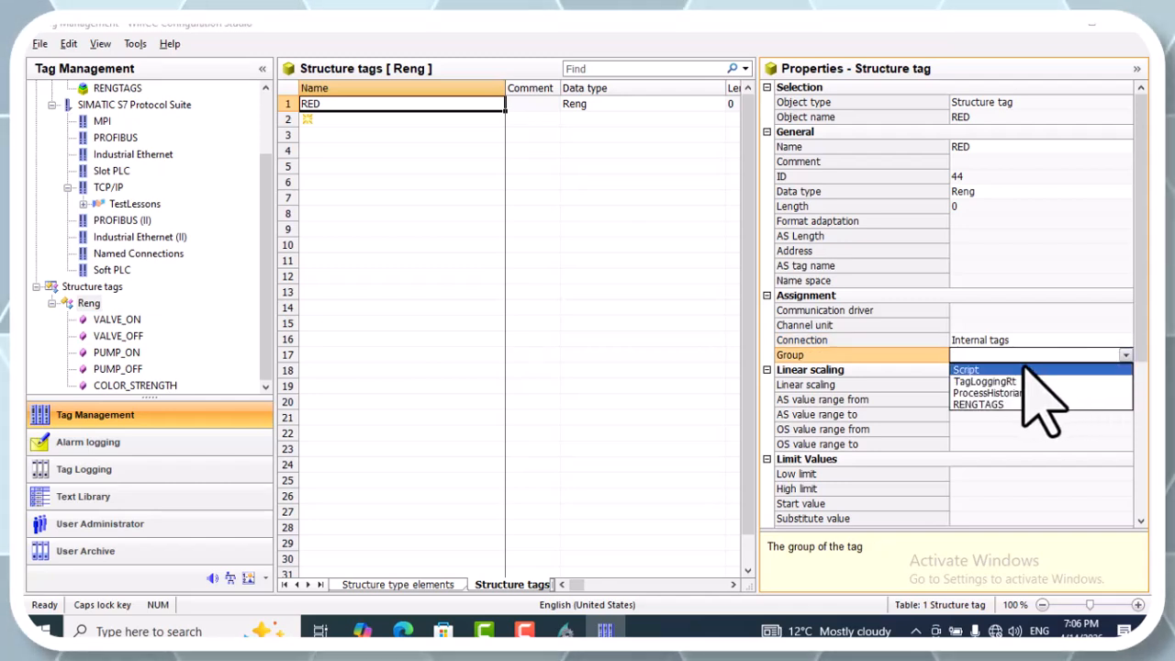
{"action": "left_click", "coordinate": [996, 405]}
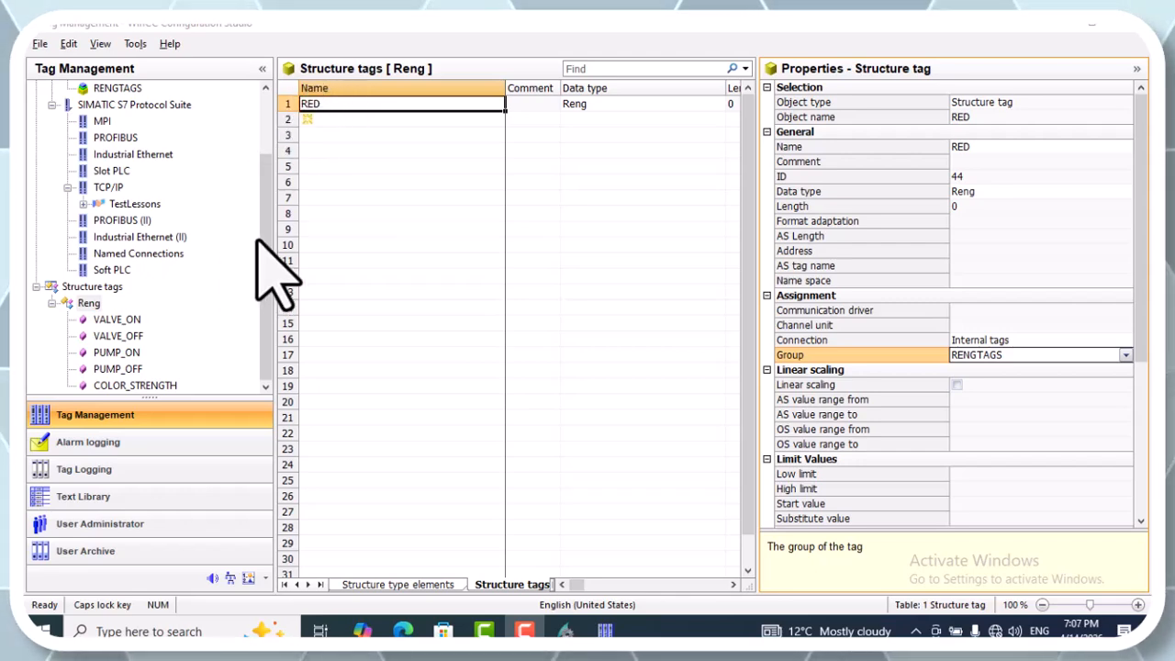
{"action": "left_click_drag", "start_coordinate": [262, 241], "coordinate": [265, 173]}
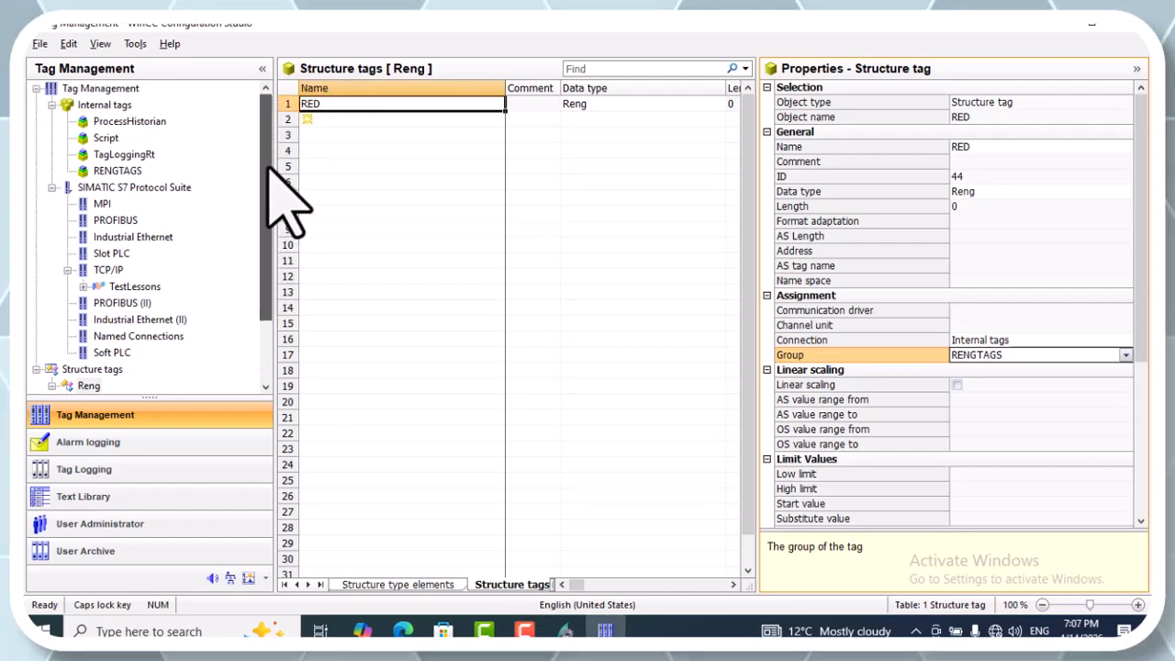
{"action": "left_click", "coordinate": [129, 173]}
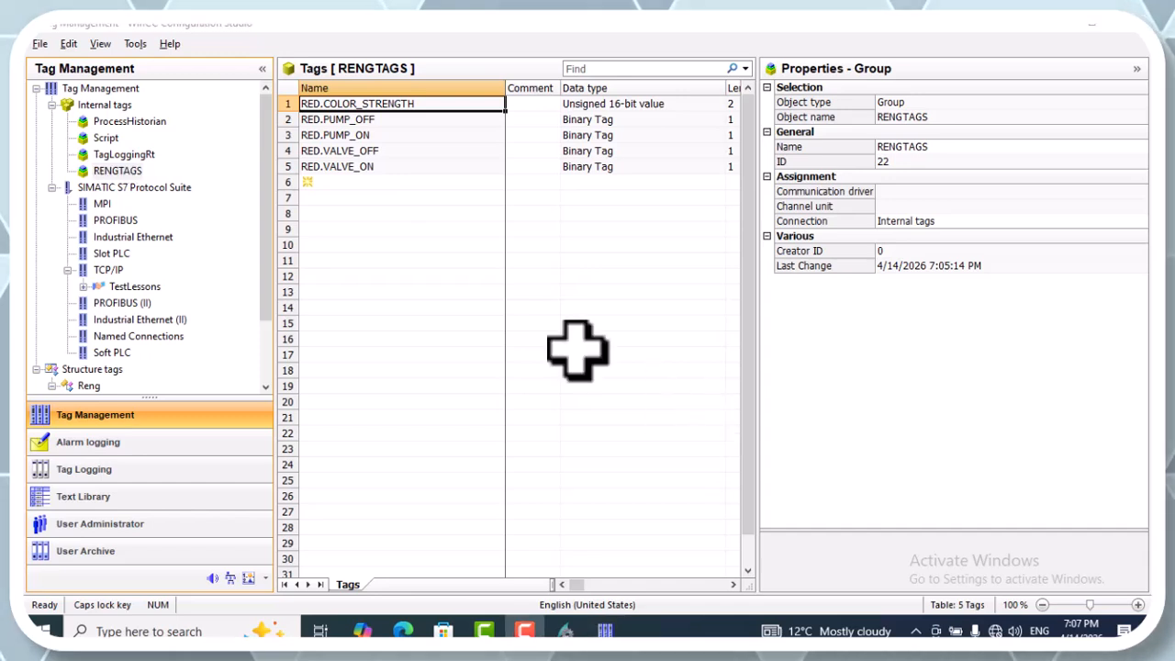
Step: Add a second Reng structure tag named BLUE and assign it to the RENGTAGS group
{"action": "left_click_drag", "start_coordinate": [264, 279], "coordinate": [119, 340]}
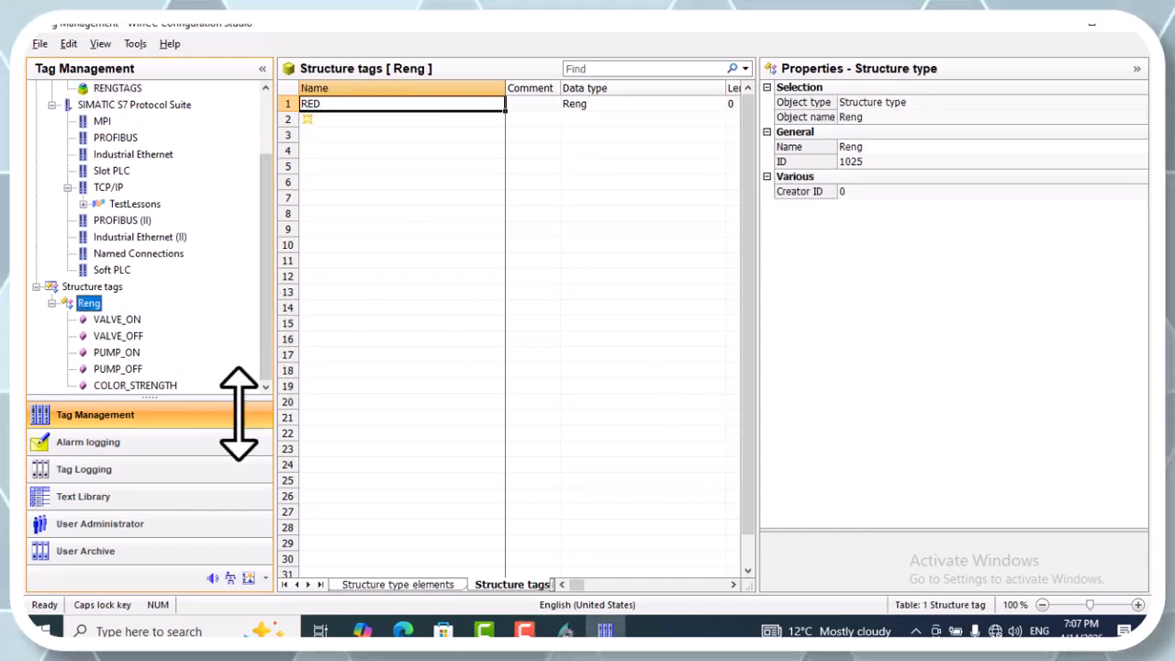
{"action": "left_click", "coordinate": [349, 120]}
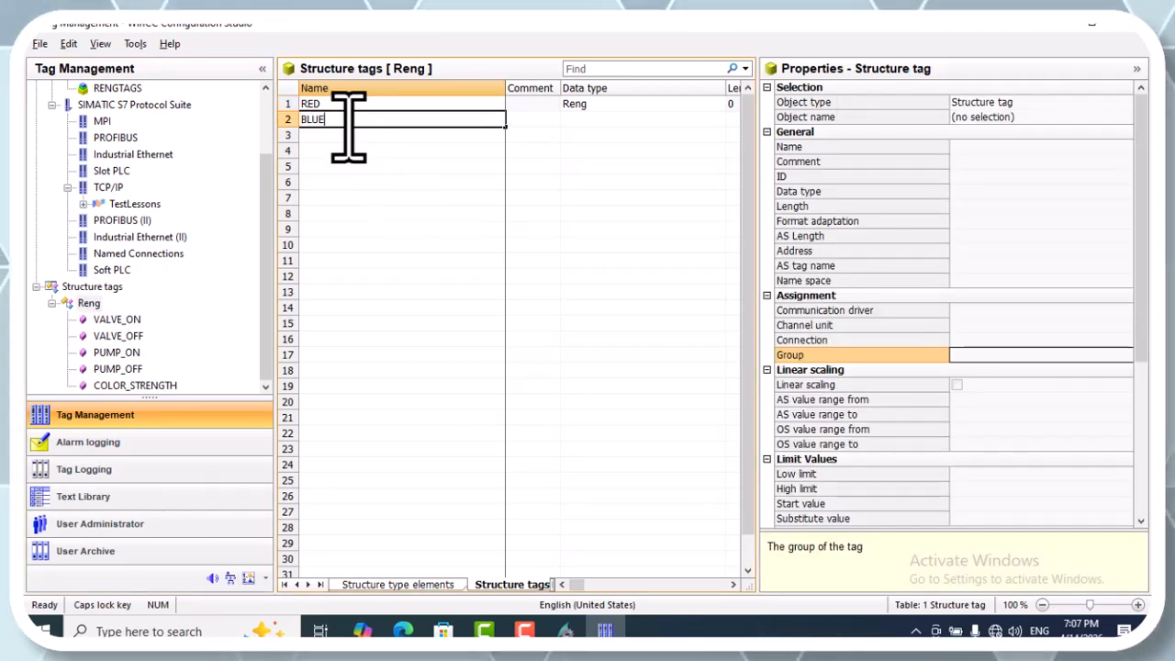
{"action": "left_click", "coordinate": [990, 354]}
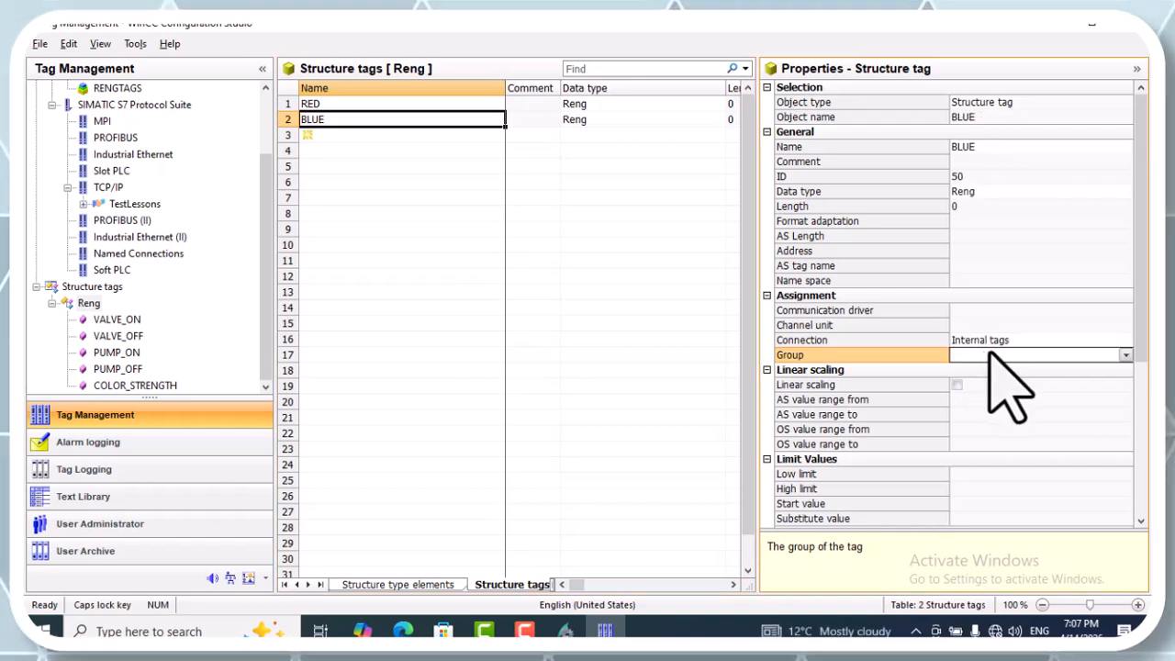
{"action": "left_click", "coordinate": [1126, 357]}
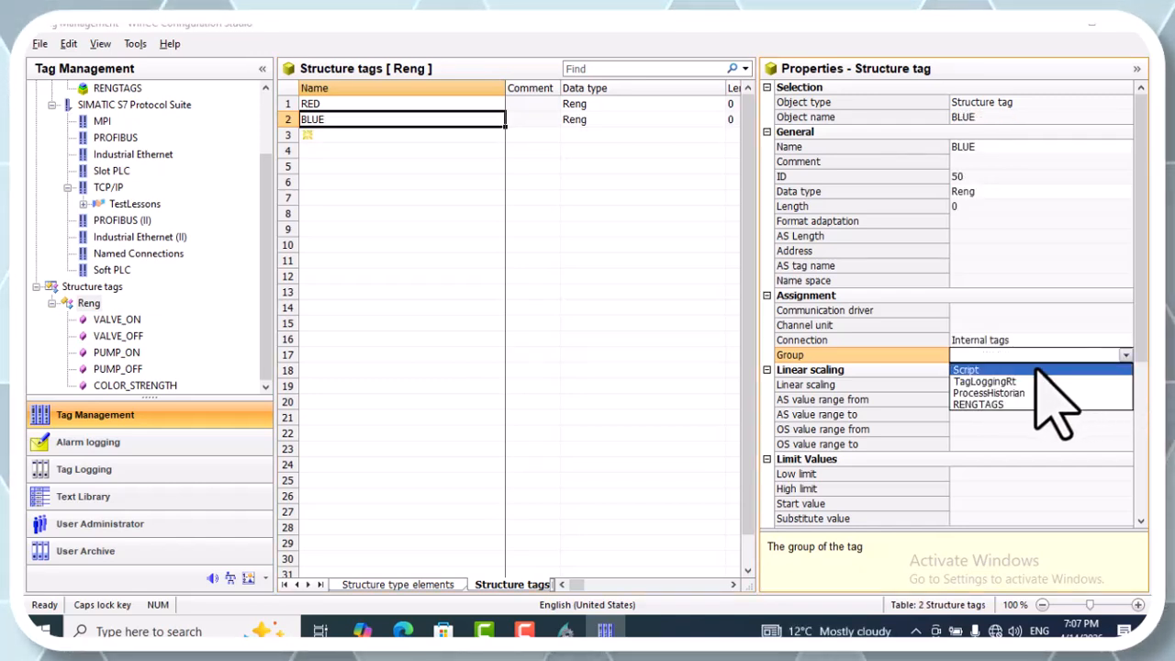
{"action": "left_click", "coordinate": [983, 404]}
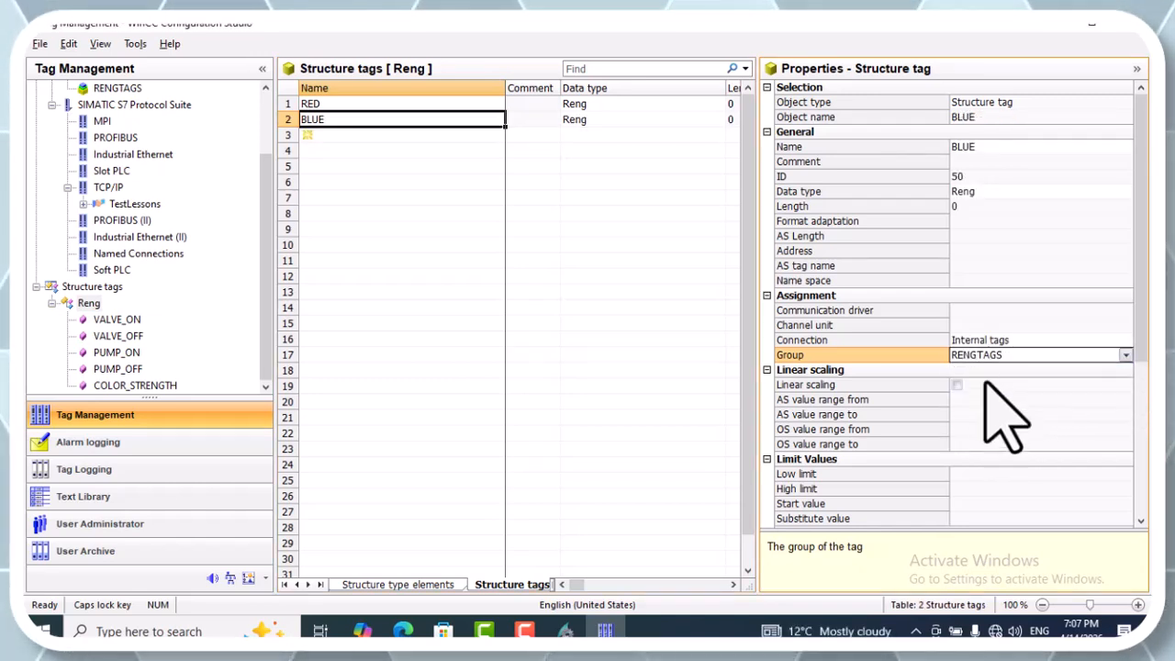
Step: Add a third structure tag named GREEN to the Reng structure type
{"action": "left_click", "coordinate": [345, 135]}
{"action": "type", "text": "GREE"}
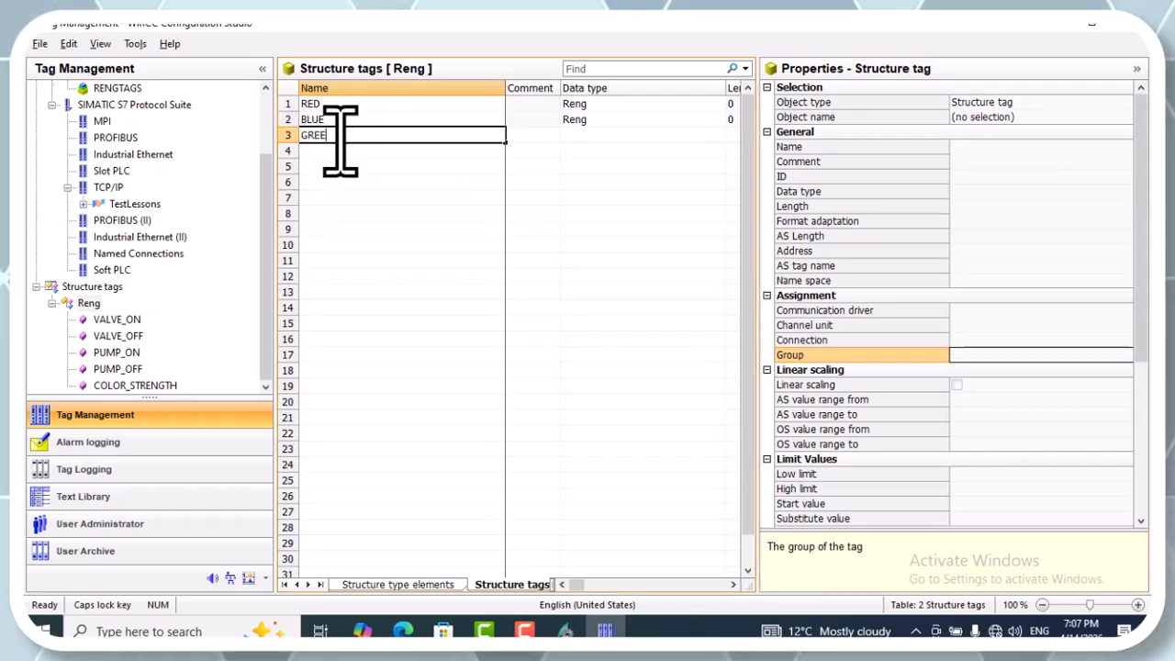
{"action": "type", "text": "N"}
{"action": "key", "text": "Return"}
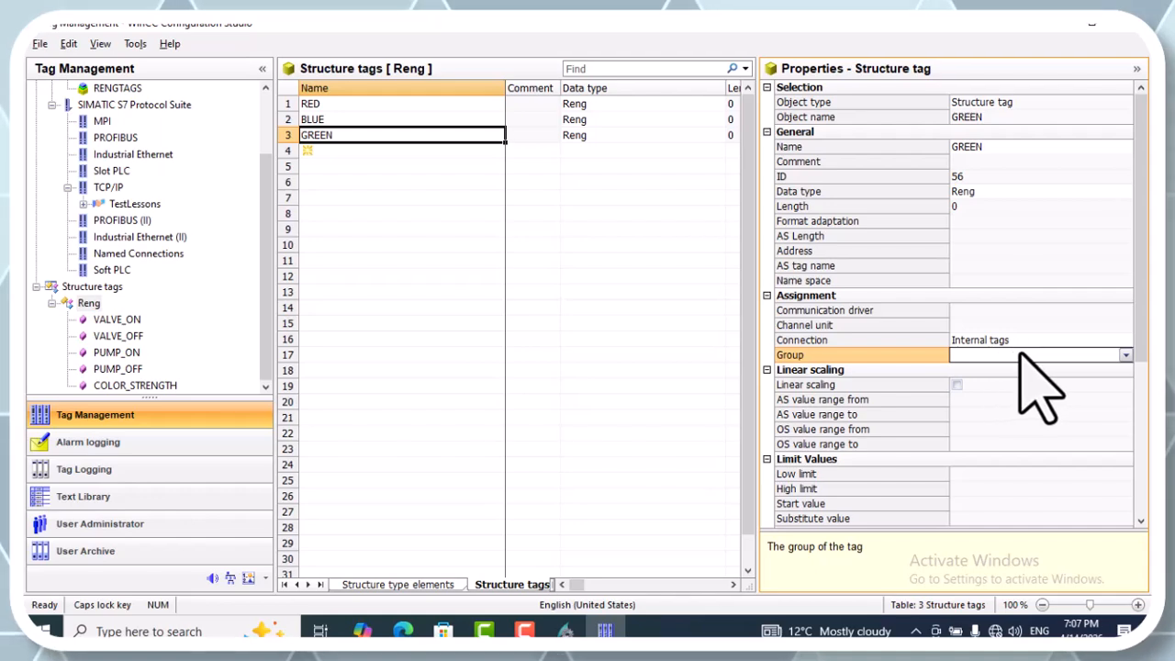
{"action": "left_click", "coordinate": [1122, 355]}
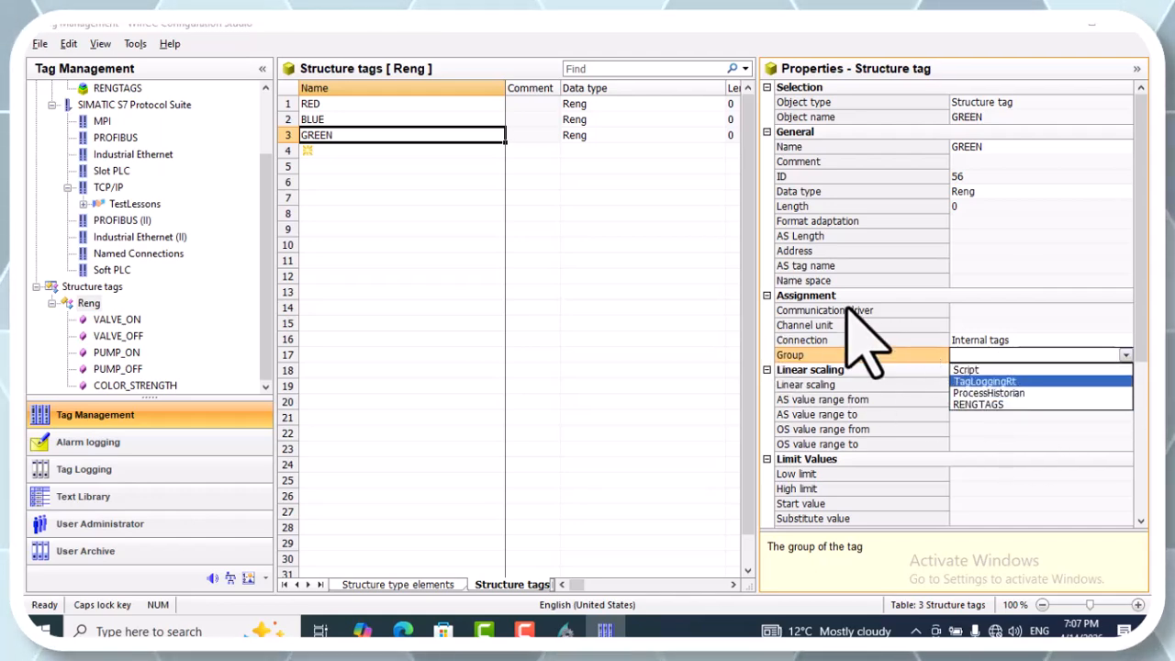
{"action": "left_click", "coordinate": [344, 166]}
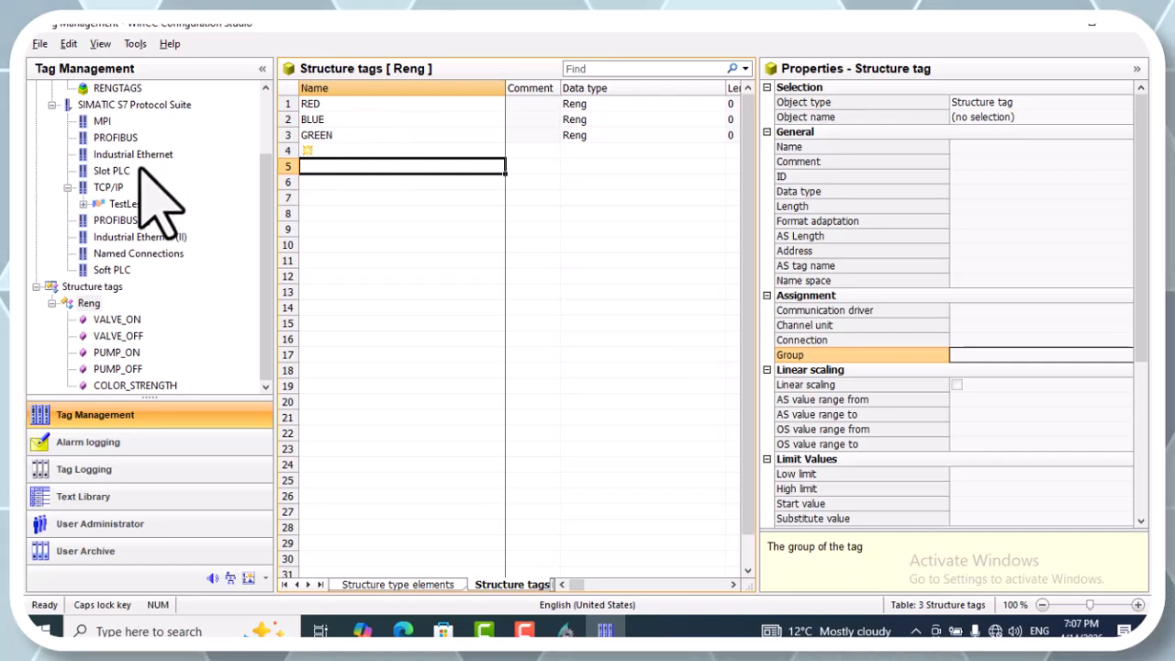
Step: Open the RENGTAGS group under the internal tags to review the generated structure tags
{"action": "left_click_drag", "start_coordinate": [265, 196], "coordinate": [276, 118]}
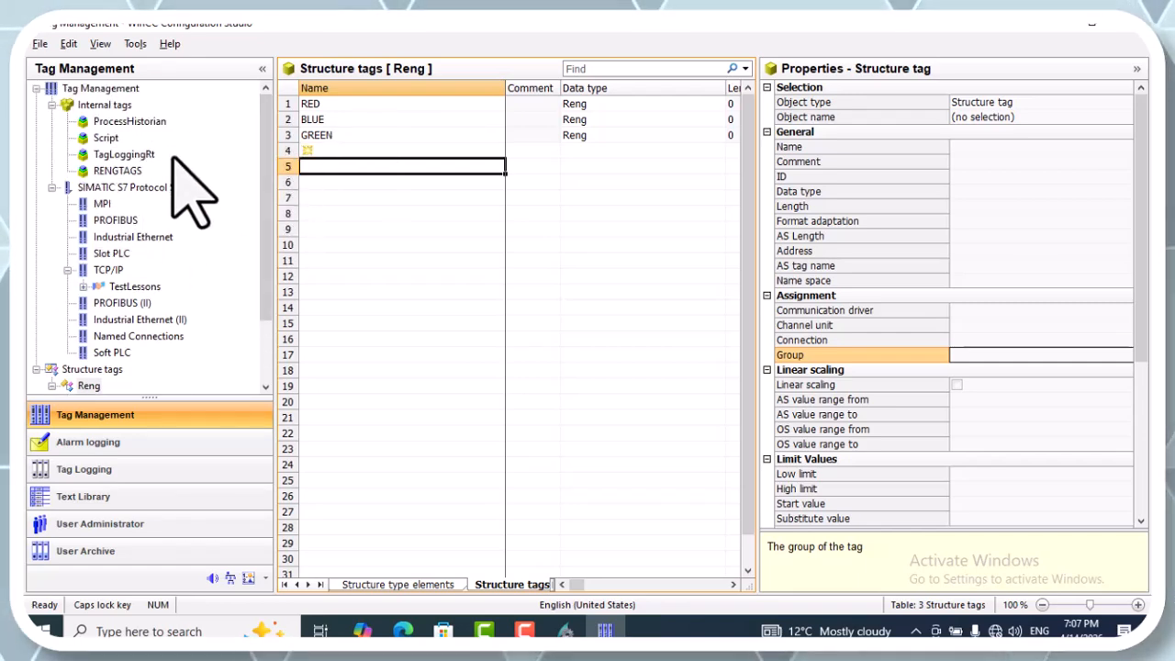
{"action": "left_click", "coordinate": [136, 171]}
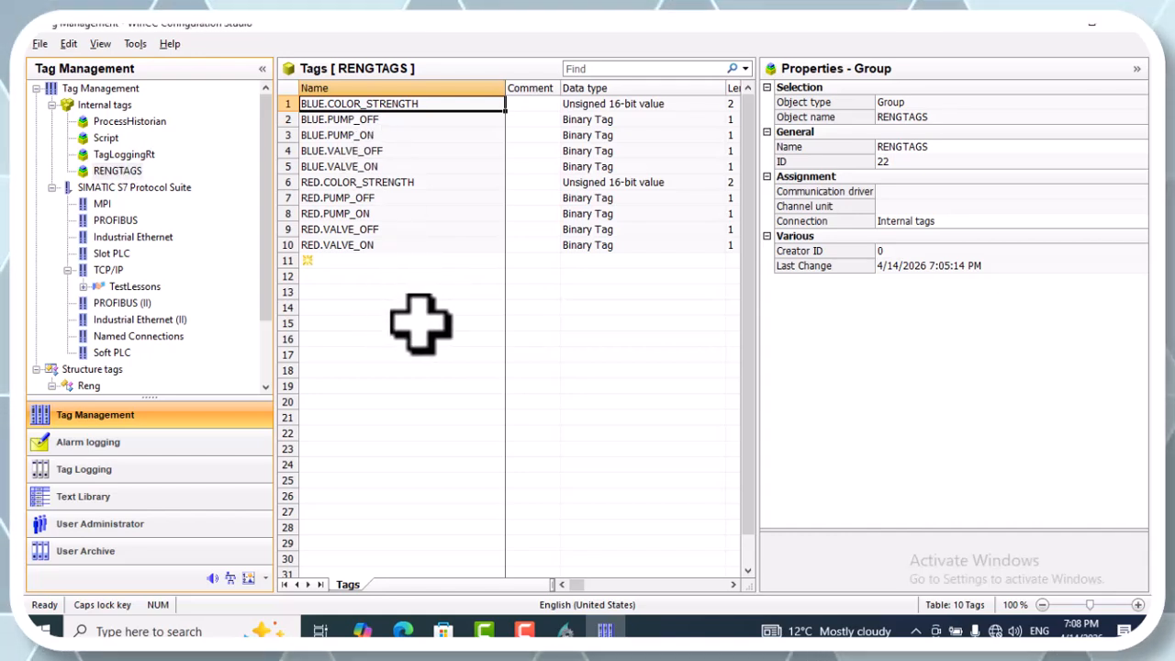
Step: Open Notepad and write a STRUCT RENG block in braces containing the members INT X1; and INT X2
{"action": "key", "text": "super+r"}
{"action": "key", "text": "Return"}
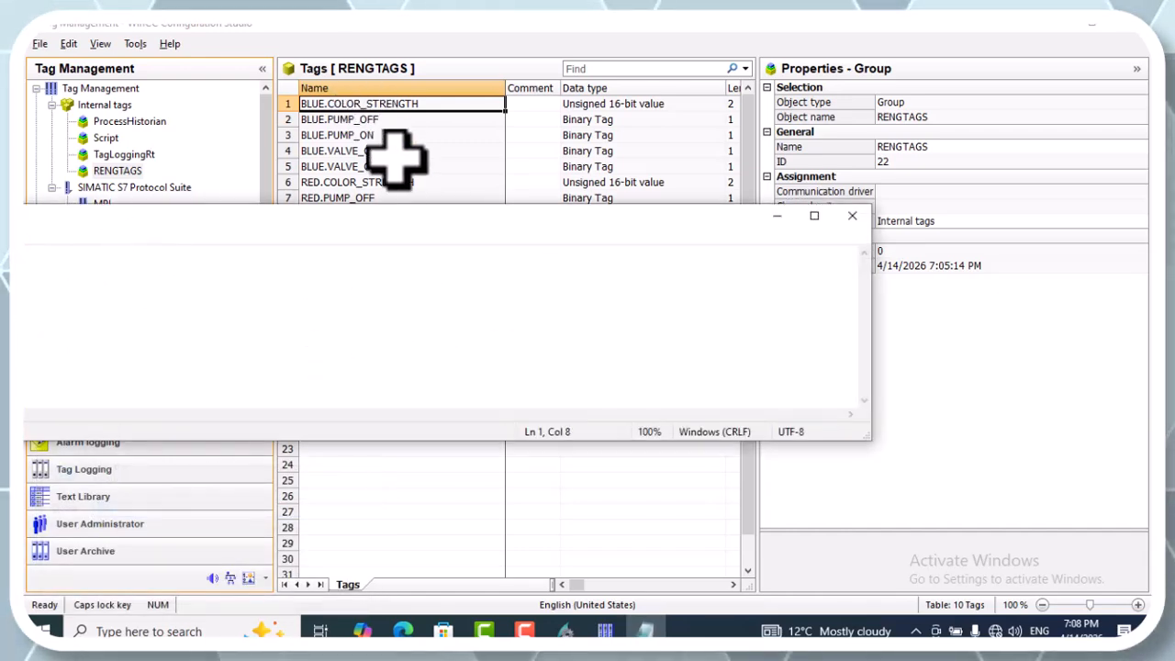
{"action": "left_click_drag", "start_coordinate": [355, 217], "coordinate": [722, 92]}
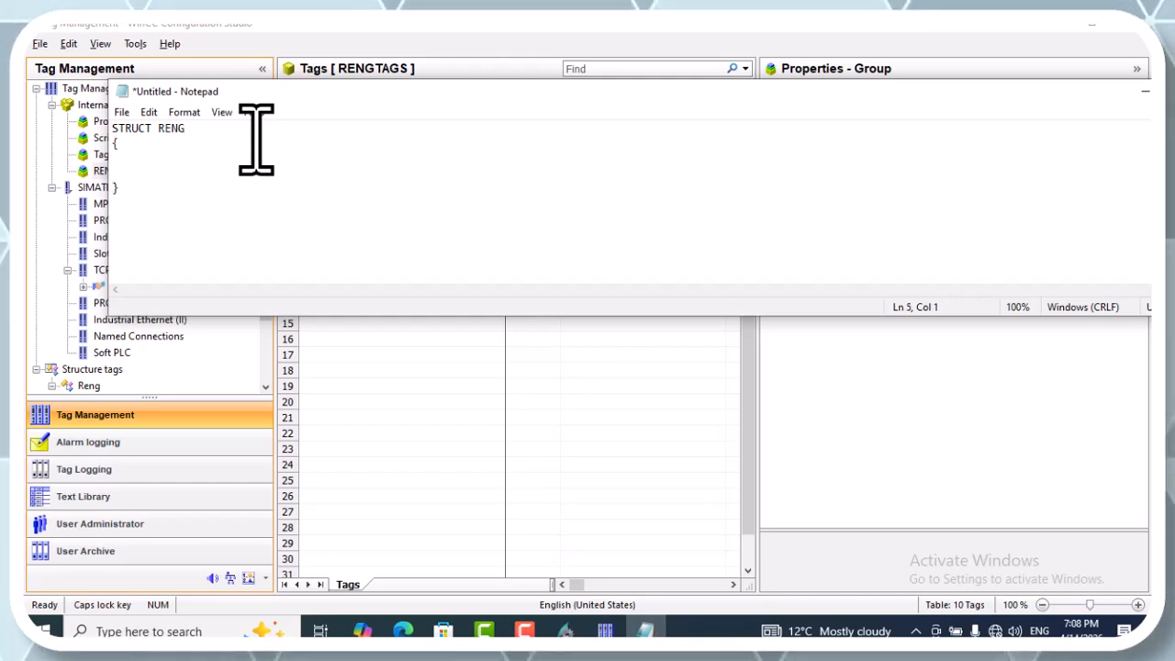
{"action": "type", "text": "INT"}
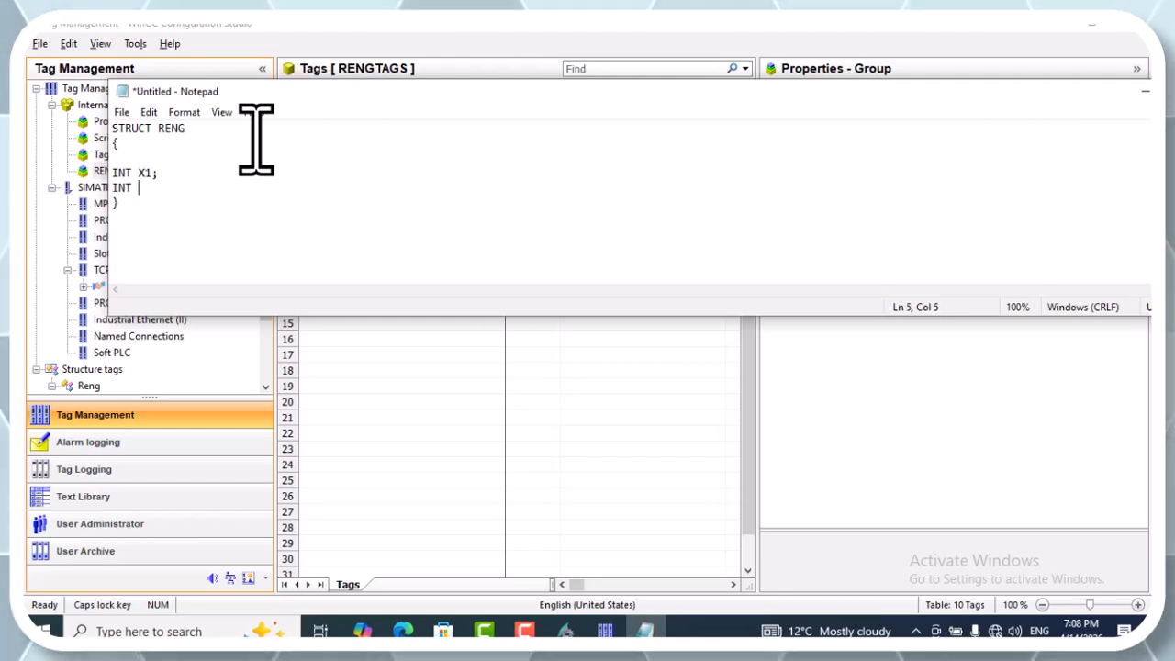
{"action": "type", "text": "2"}
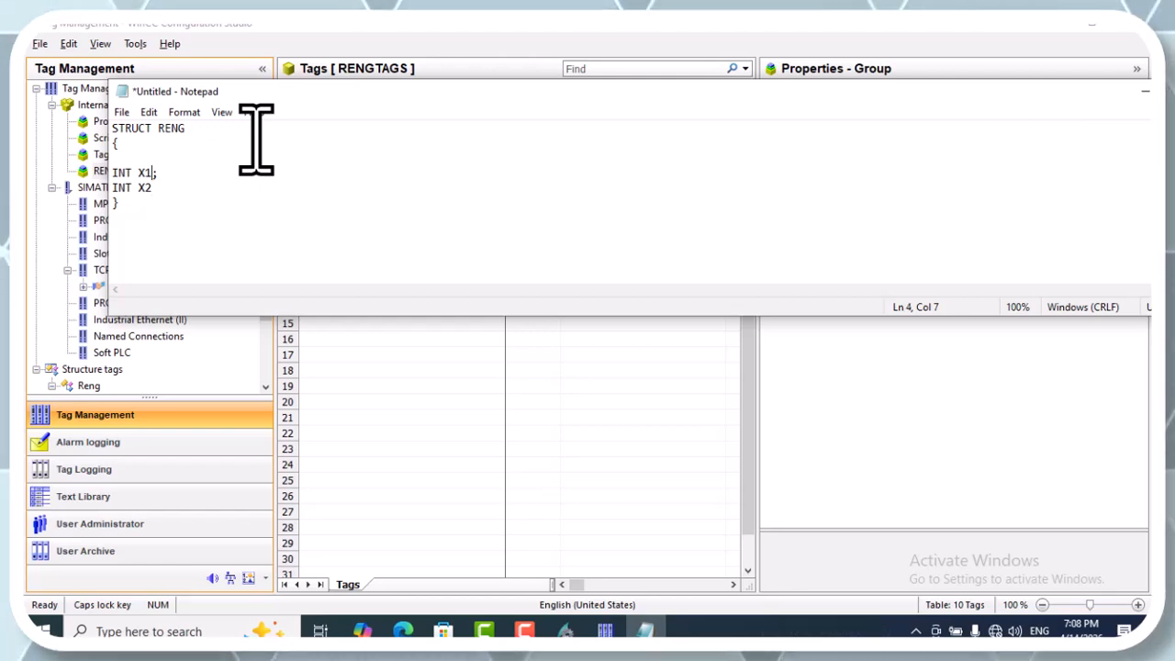
Step: Below the struct block, write the declaration STRCU RENG RED; and the assignment RED.X1=1 on separate lines
{"action": "key", "text": "Down"}
{"action": "key", "text": "Down"}
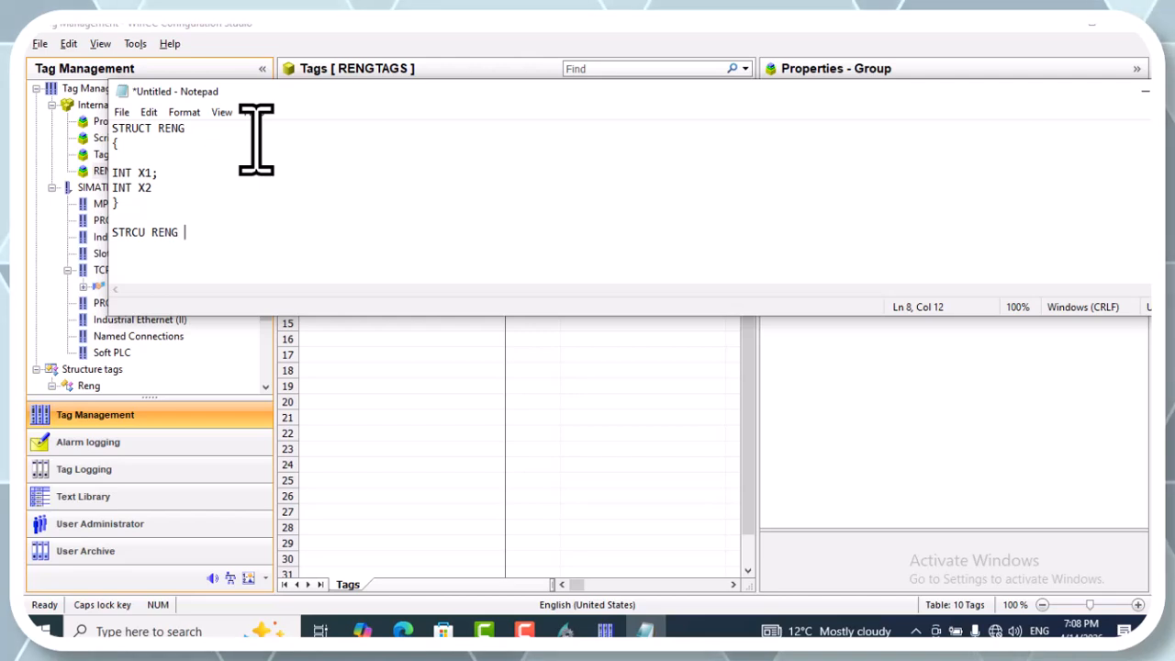
{"action": "type", "text": "D;"}
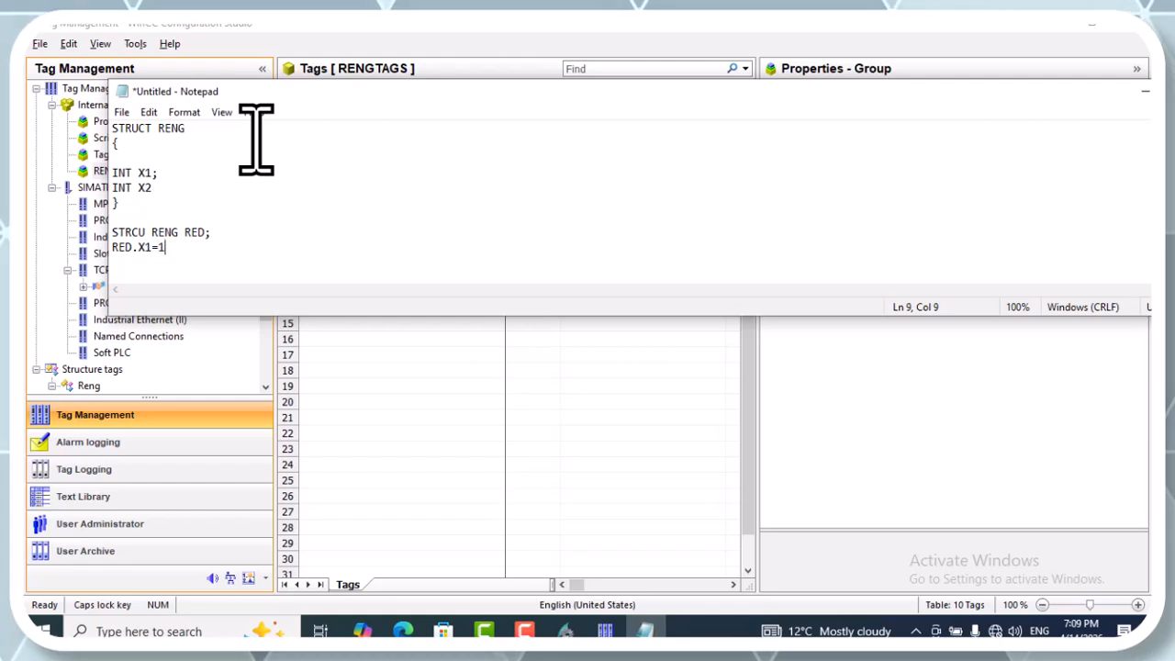
{"action": "key", "text": "Return"}
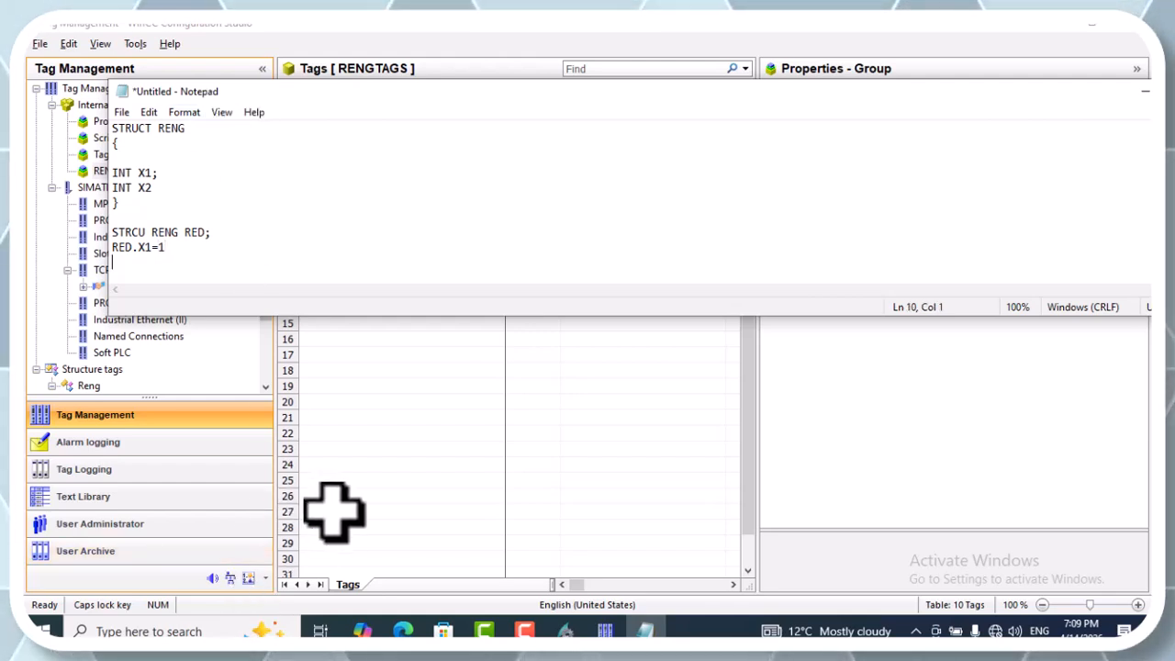
Step: Open Paint, draw a rectangle about 270 × 148 px in the canvas's upper left area, and shift it slightly right
{"action": "key", "text": "super"}
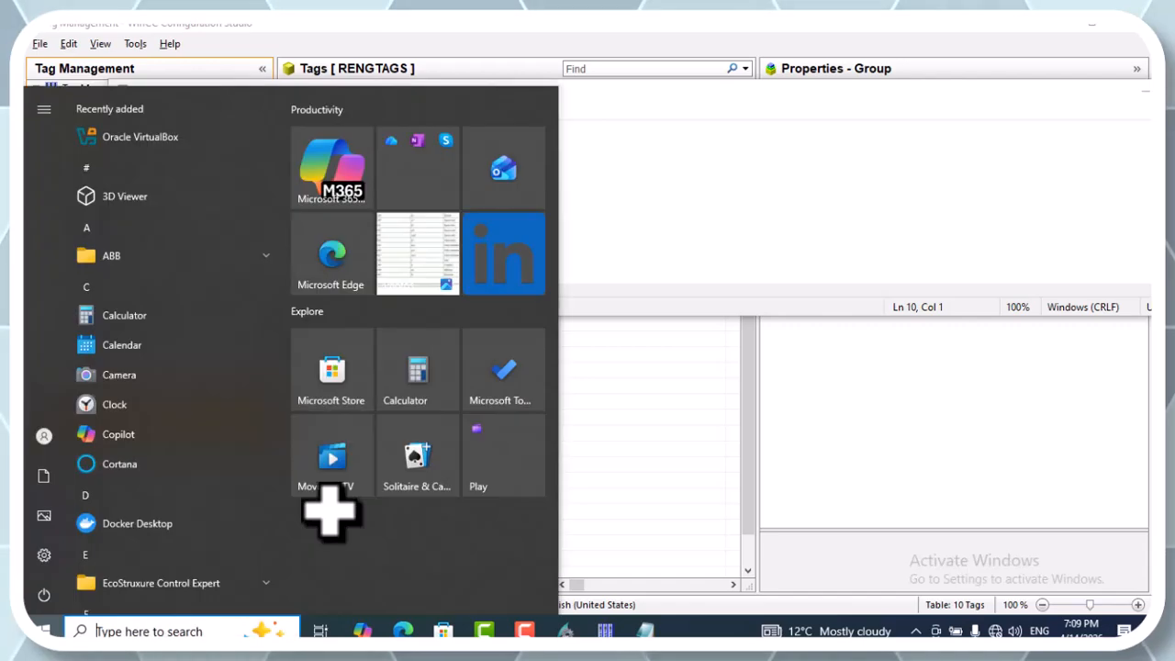
{"action": "type", "text": "PAINT"}
{"action": "key", "text": "Return"}
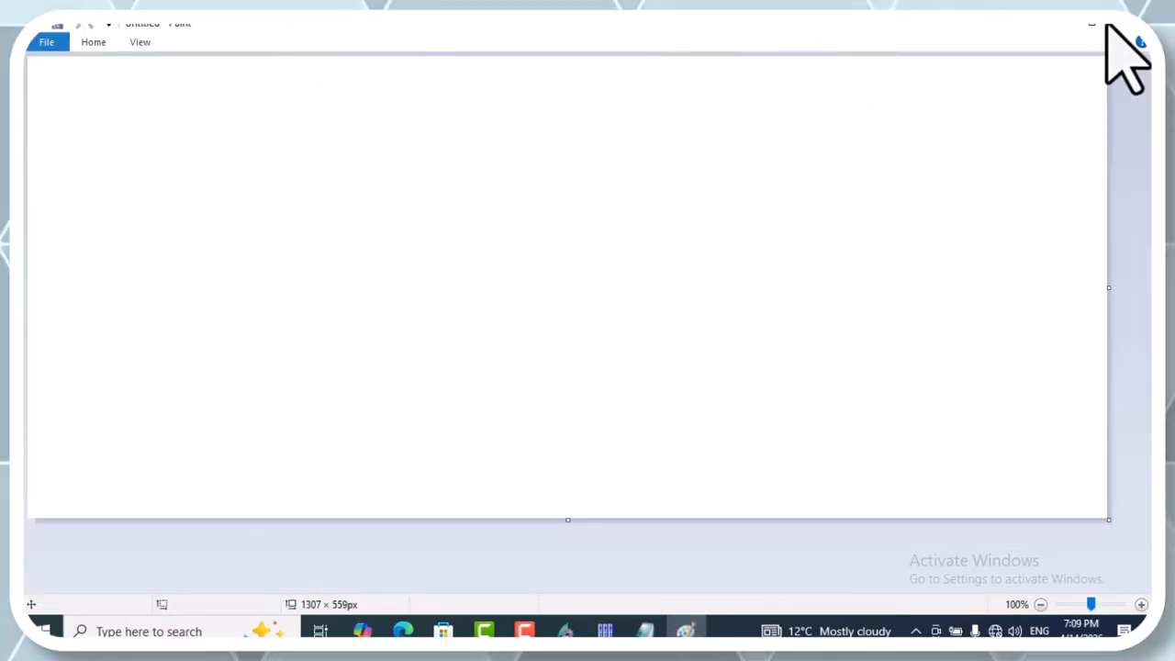
{"action": "left_click", "coordinate": [93, 42]}
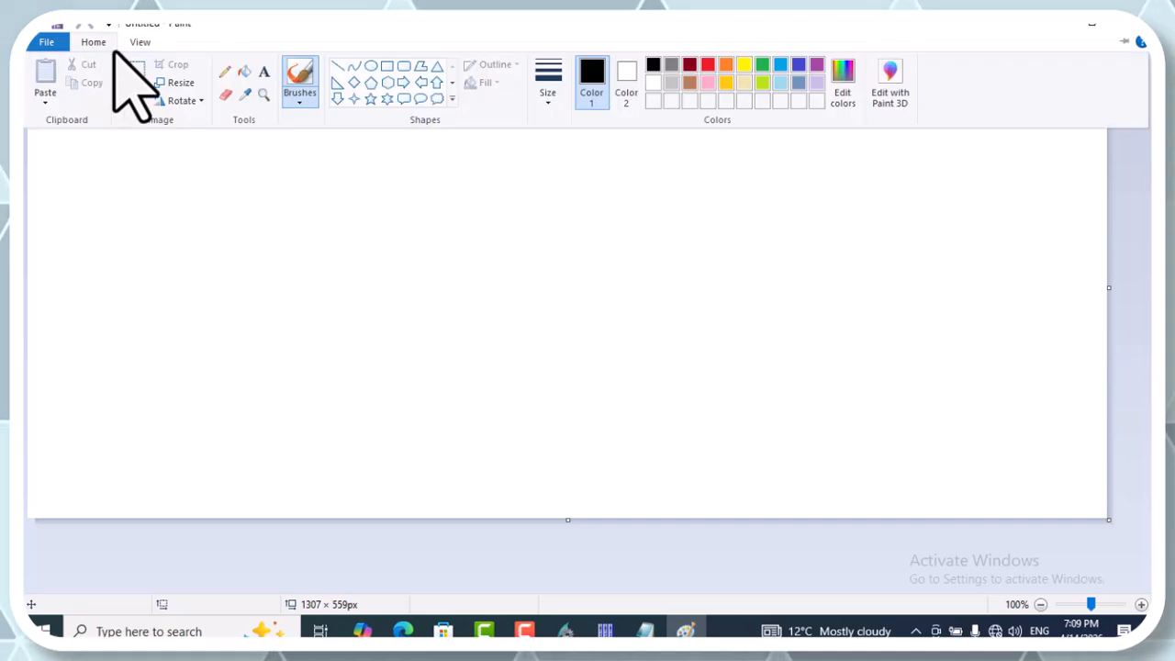
{"action": "left_click", "coordinate": [391, 67]}
{"action": "left_click_drag", "start_coordinate": [76, 149], "coordinate": [298, 271]}
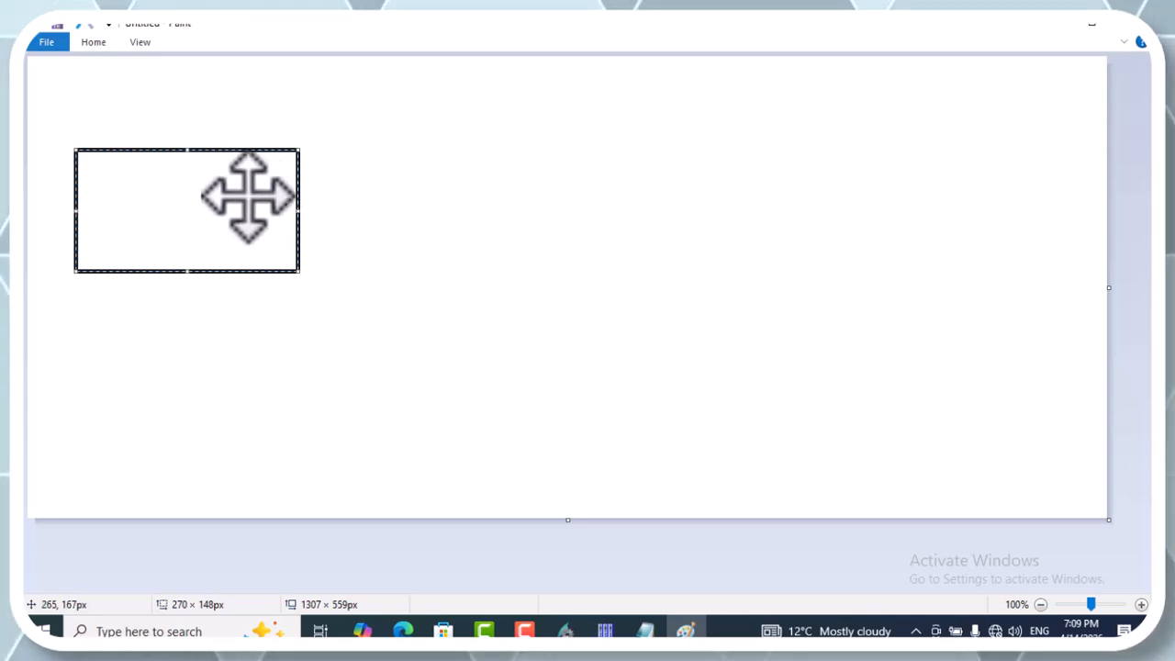
{"action": "left_click_drag", "start_coordinate": [249, 196], "coordinate": [278, 198]}
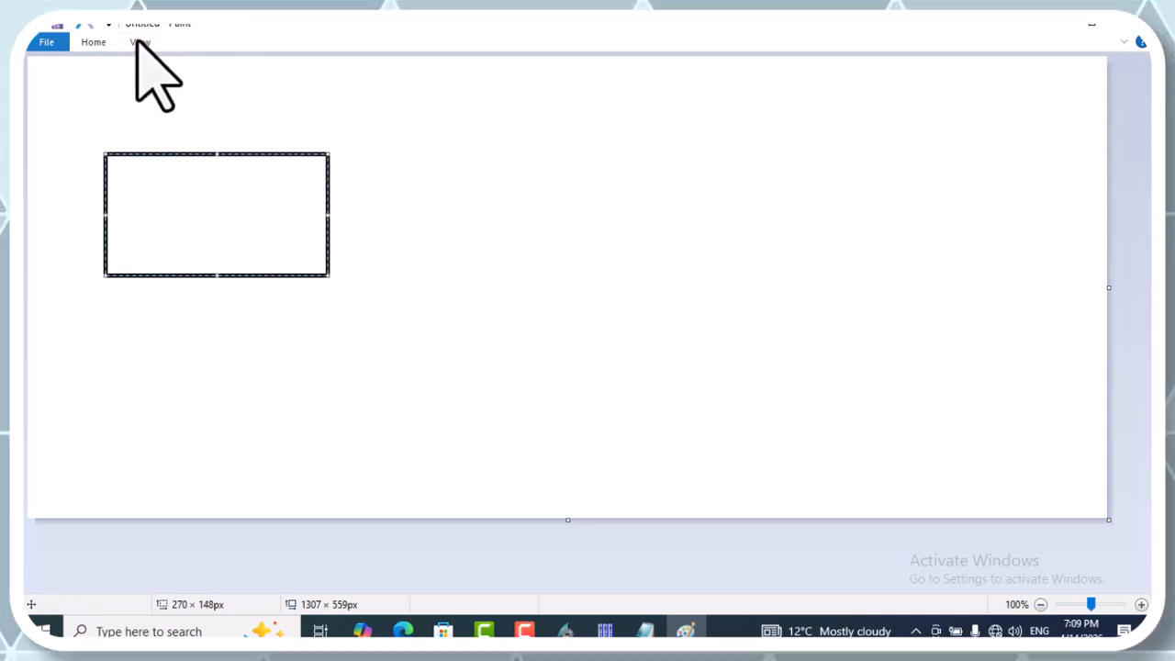
Step: Draw rectangles for the house's door (about 74 × 79 px), window (93 × 62 px), roof (324 × 17 px) and base (280 × 47 px)
{"action": "left_click", "coordinate": [102, 43]}
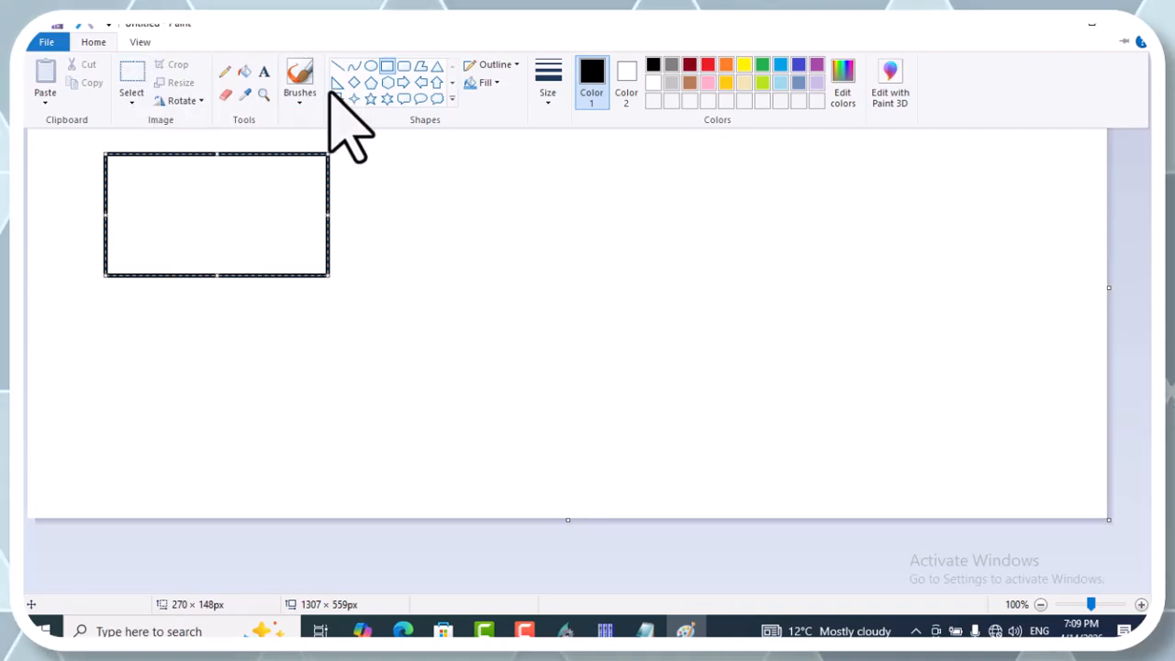
{"action": "left_click", "coordinate": [388, 69]}
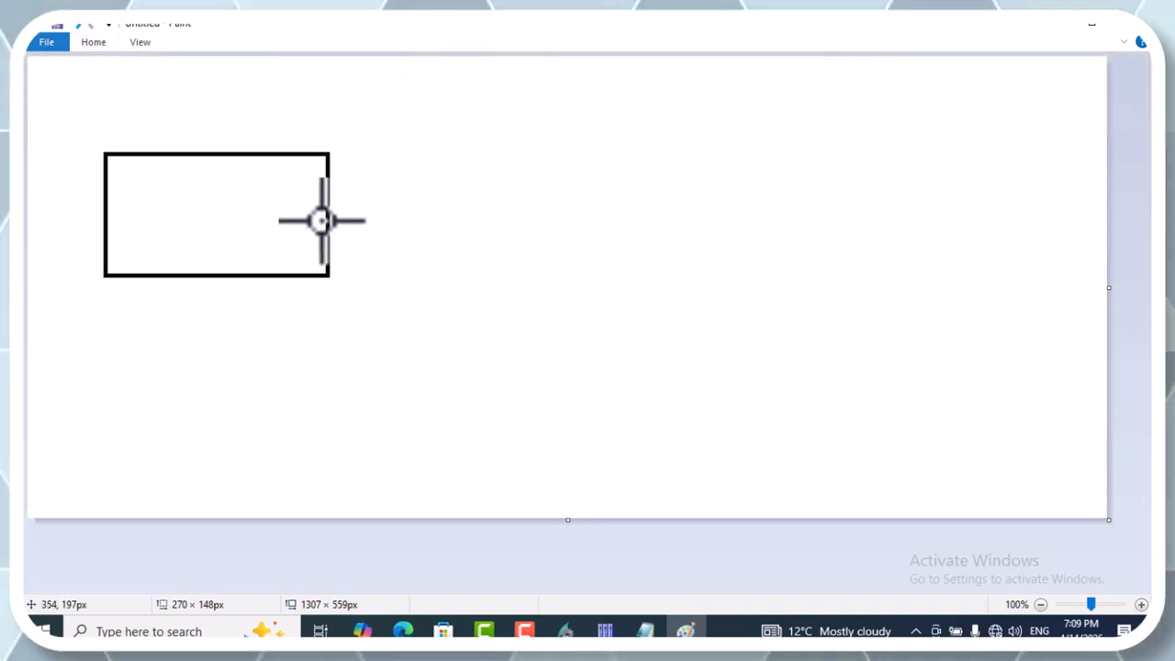
{"action": "left_click_drag", "start_coordinate": [328, 213], "coordinate": [267, 274]}
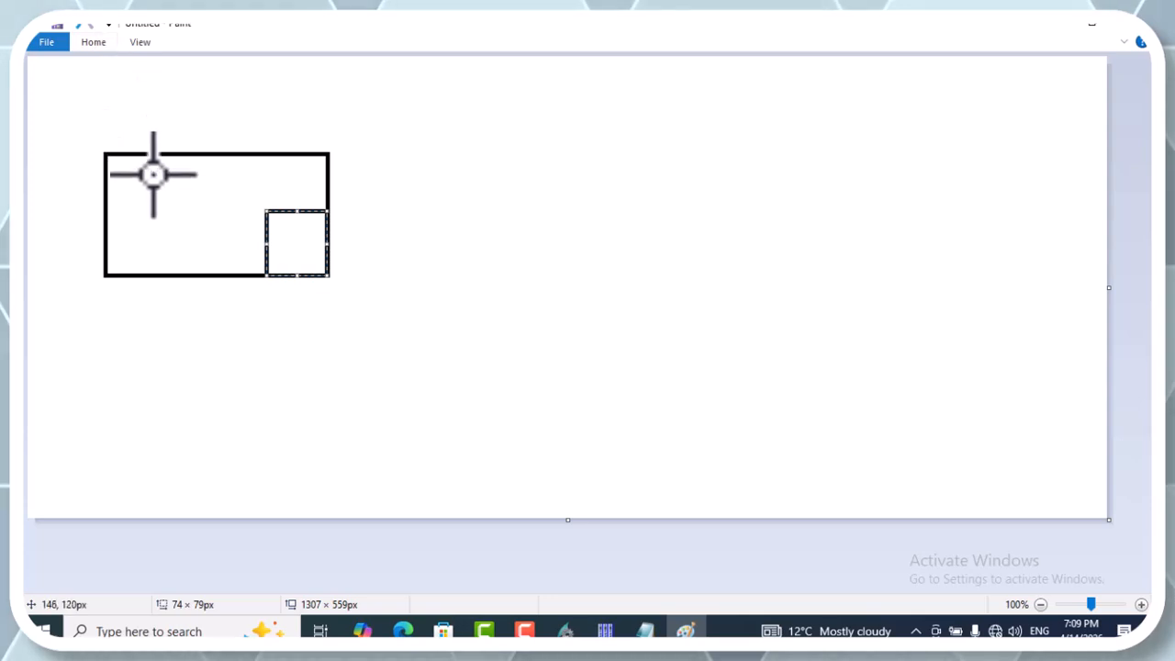
{"action": "left_click_drag", "start_coordinate": [137, 177], "coordinate": [214, 229]}
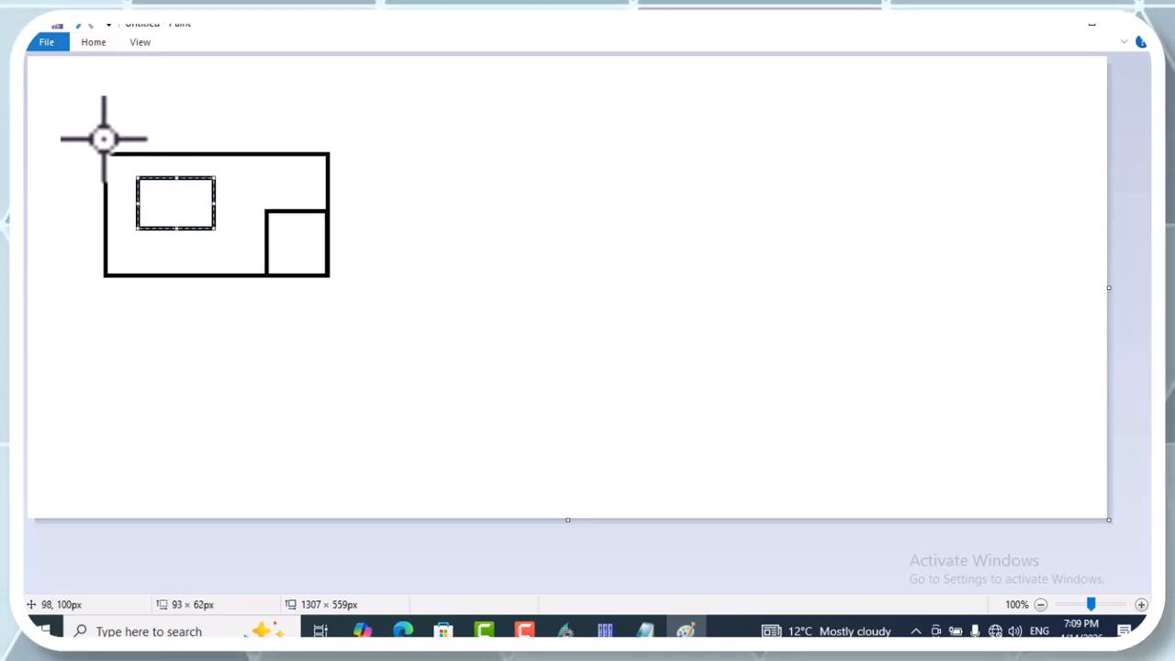
{"action": "left_click_drag", "start_coordinate": [107, 149], "coordinate": [375, 149]}
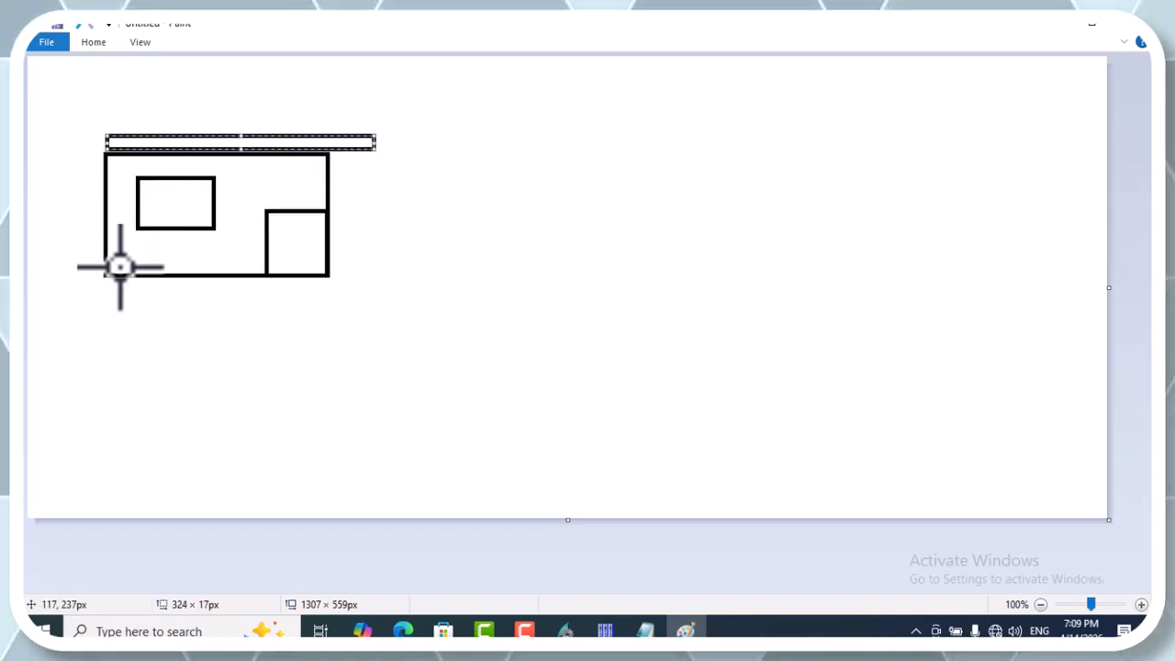
{"action": "left_click_drag", "start_coordinate": [100, 278], "coordinate": [335, 317]}
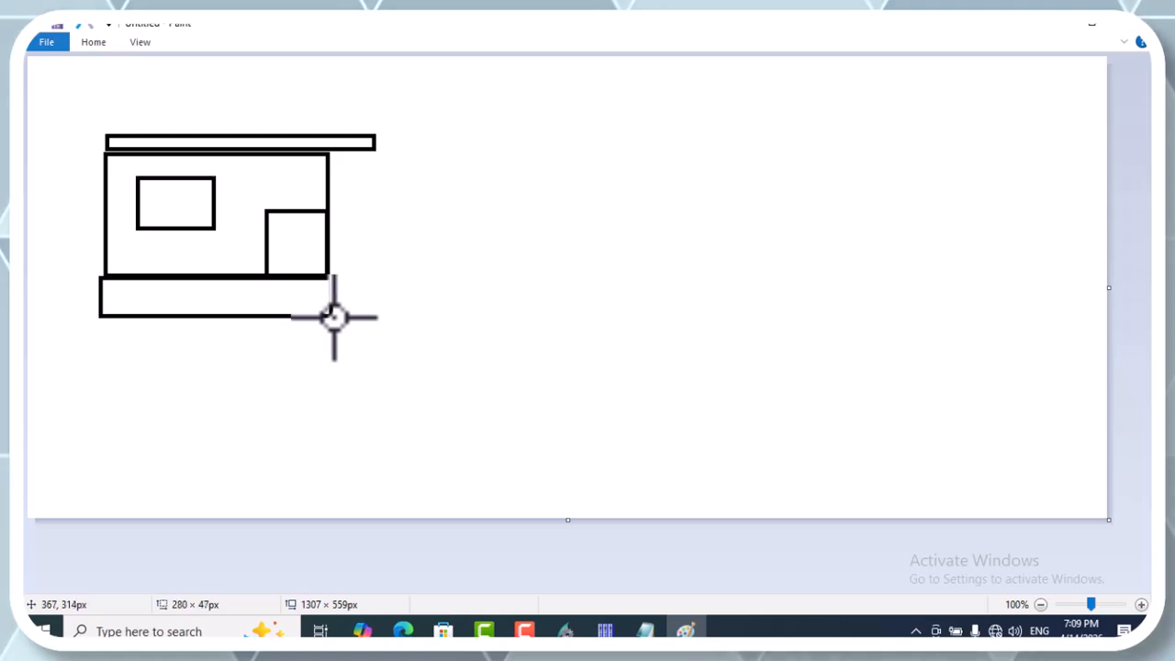